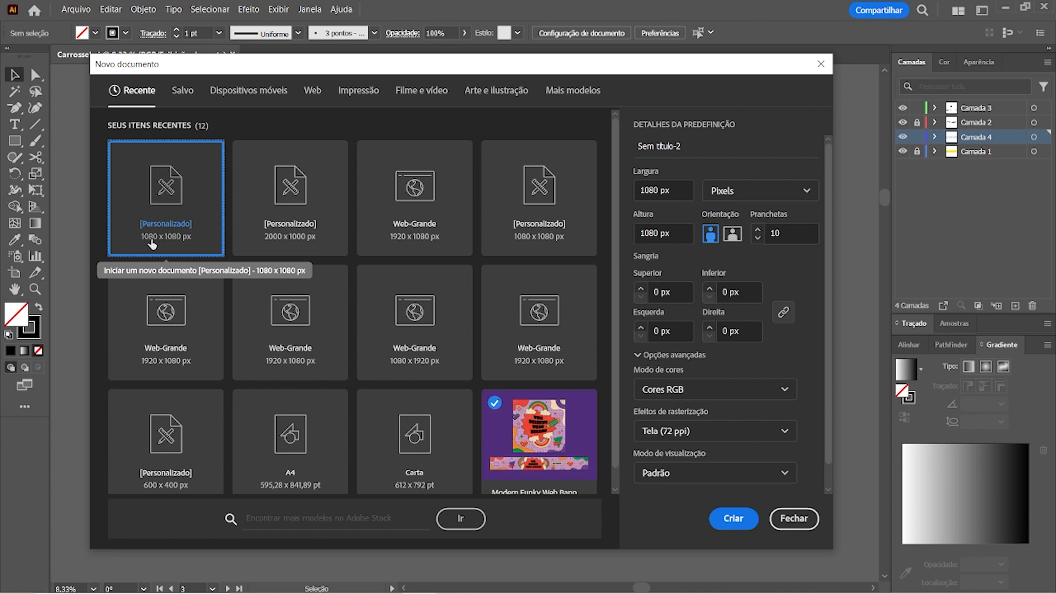
Create a new 1080 x 1080 px RGB document with 6 artboards.
left_click(784, 232)
key("BackSpace")
key("BackSpace")
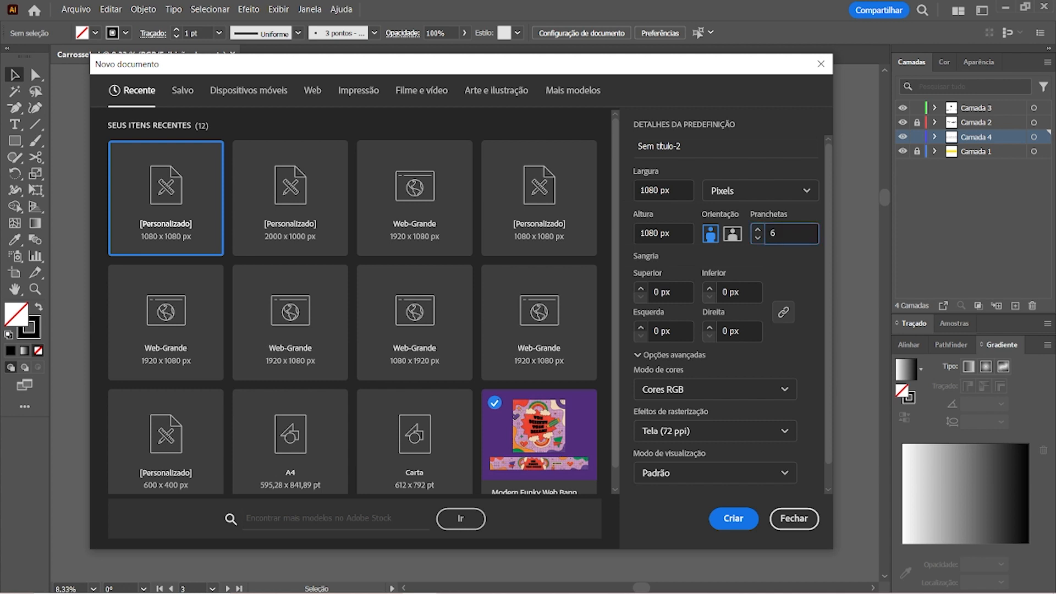
left_click(734, 521)
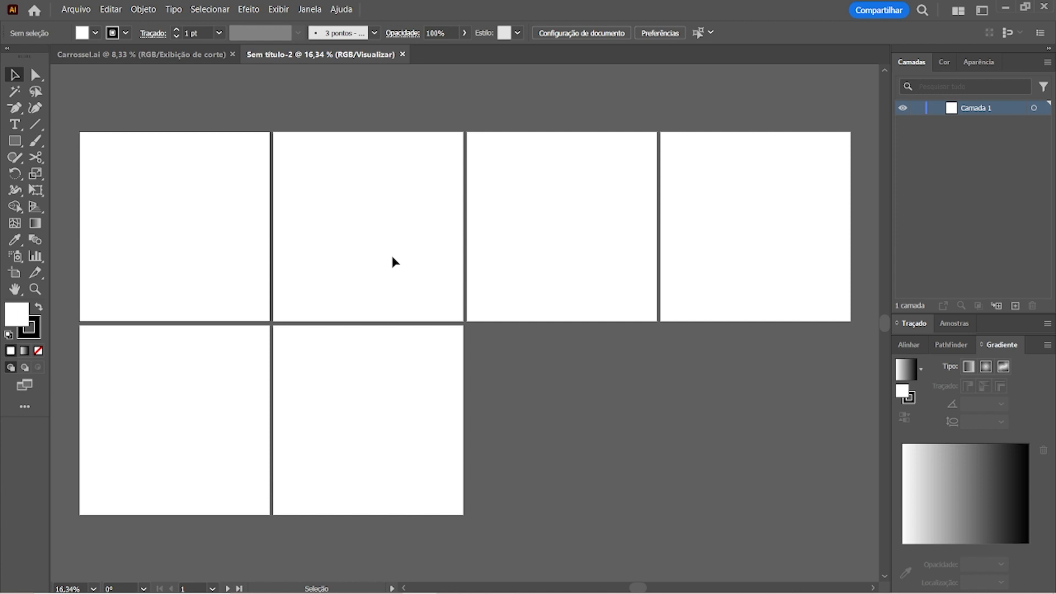
Rearrange all artboards into 6 columns with 0 px spacing, moving artwork with the artboards.
key("ctrl+minus")
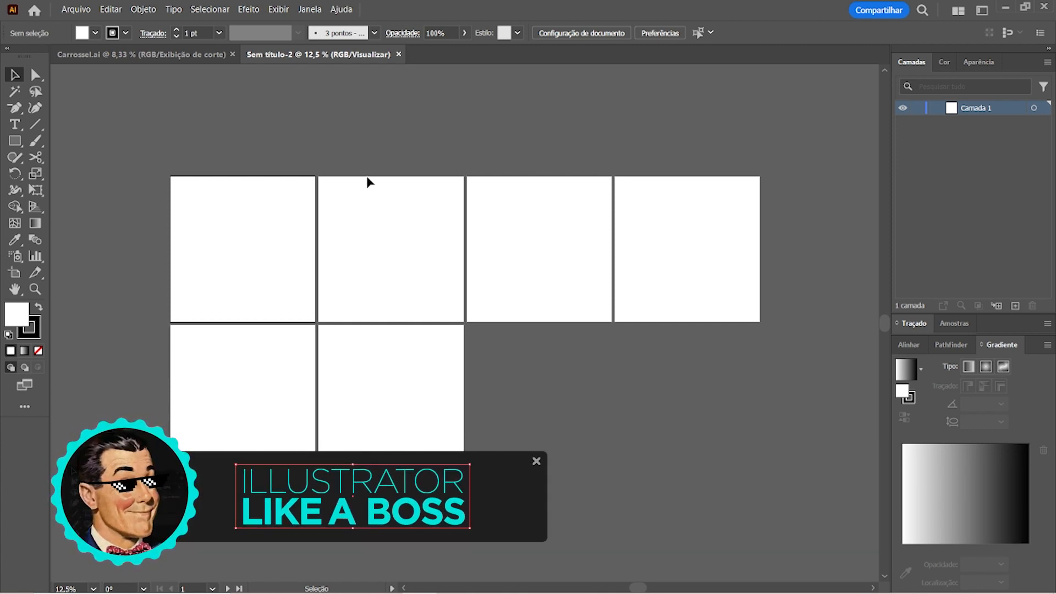
left_click(312, 10)
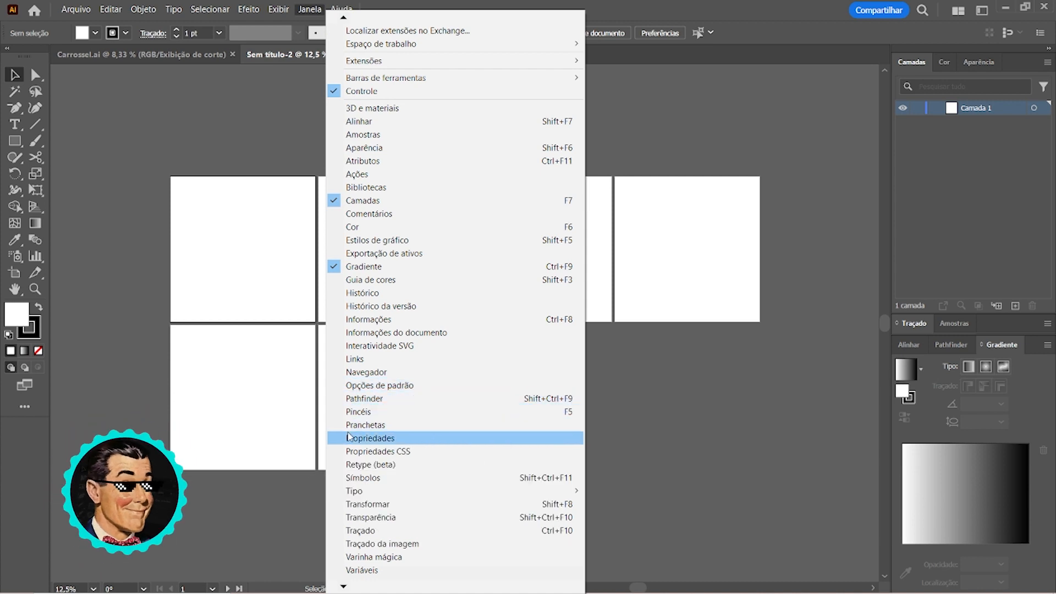
left_click(379, 425)
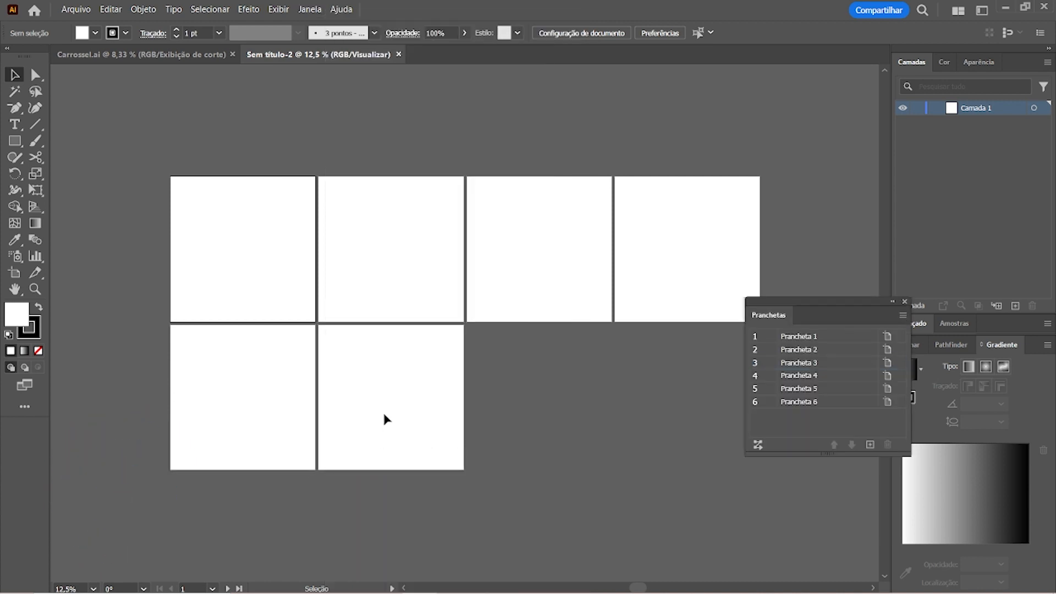
left_click_drag(825, 302, 613, 364)
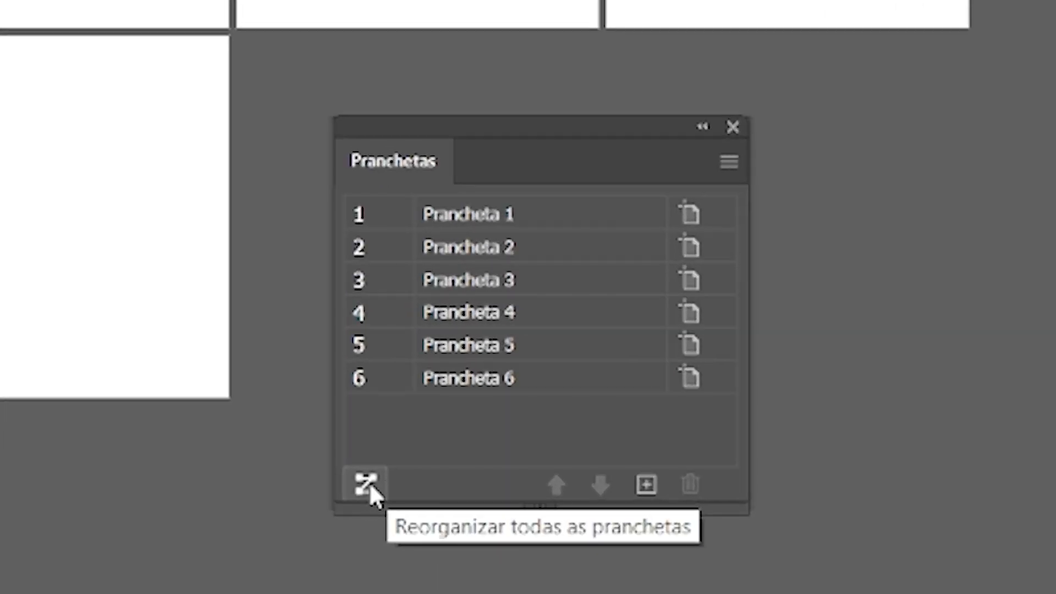
left_click(366, 485)
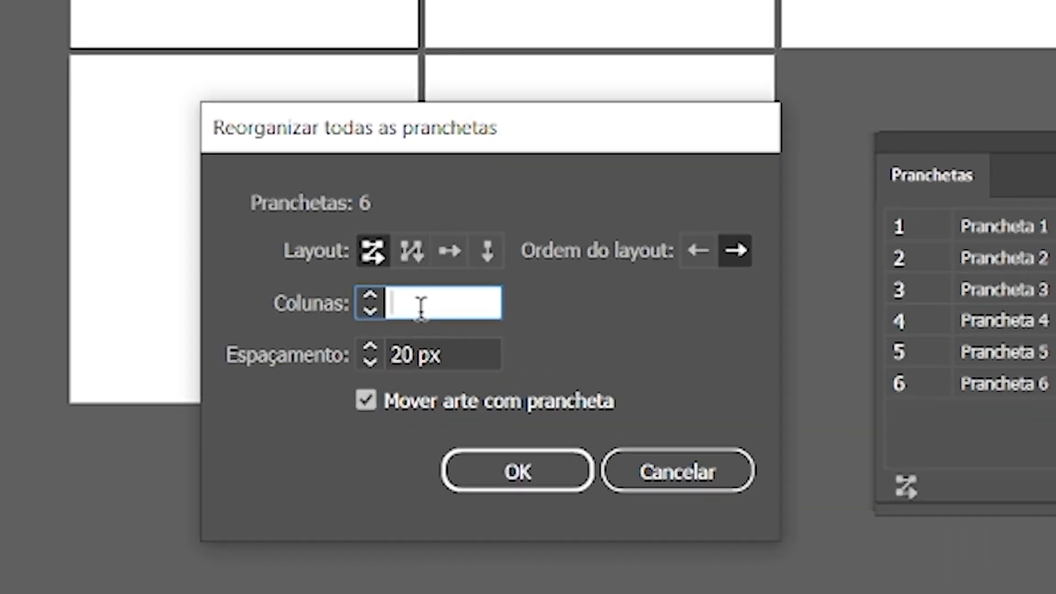
type("6")
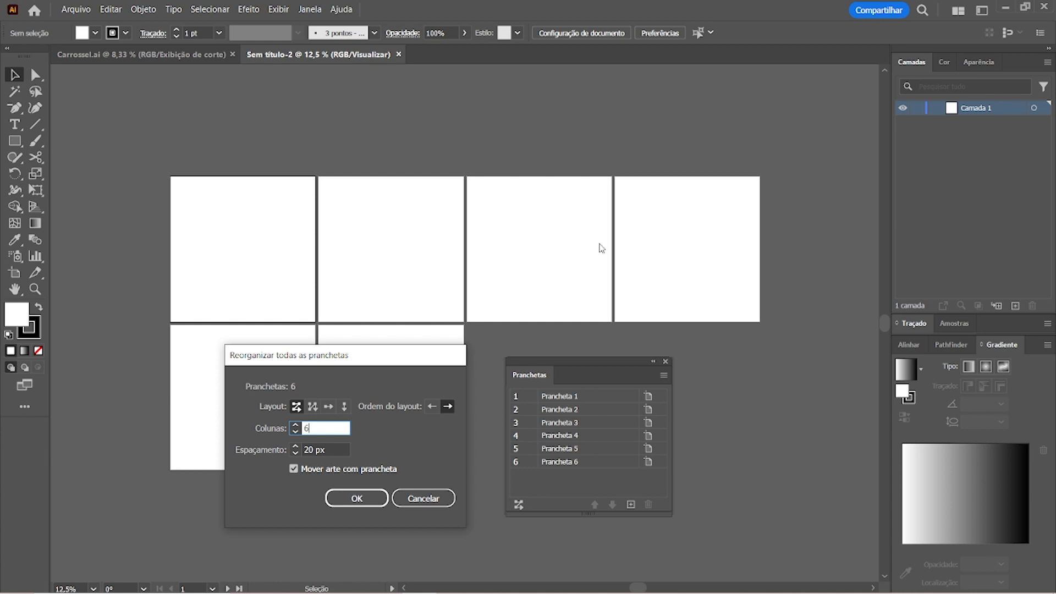
left_click(325, 448)
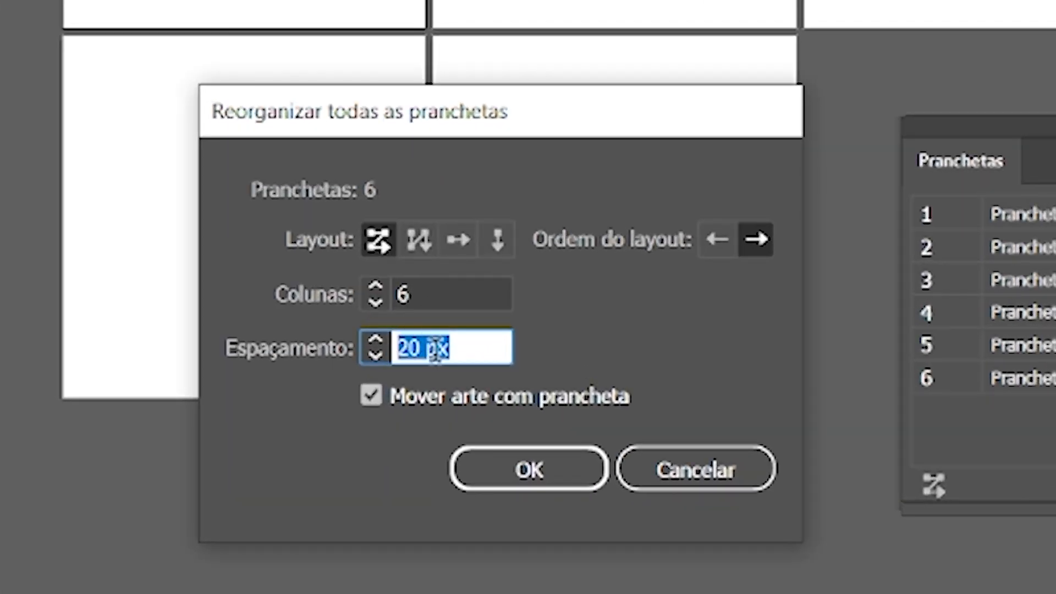
type("0")
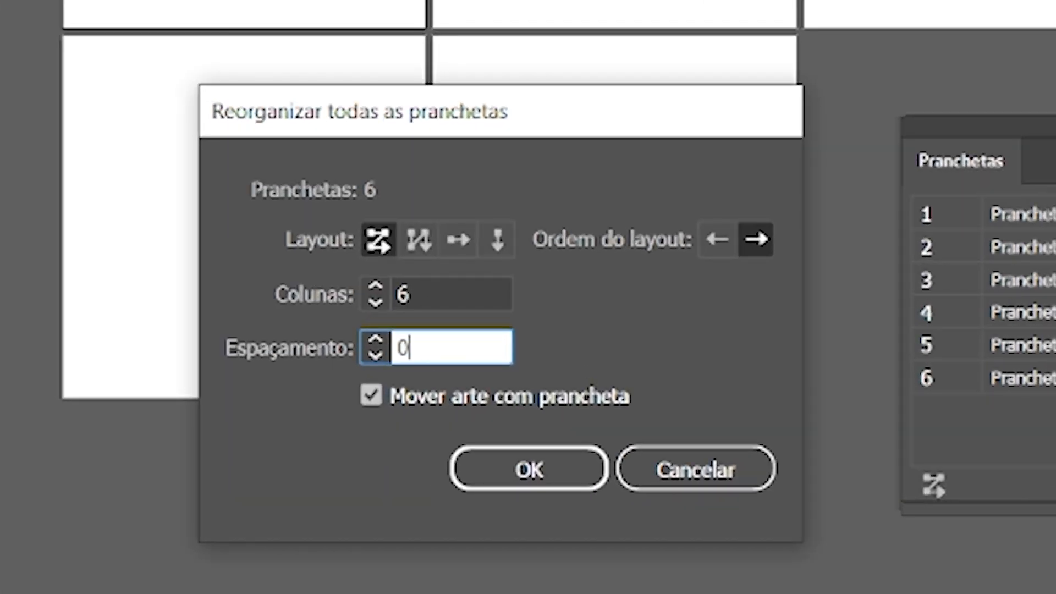
left_click(548, 469)
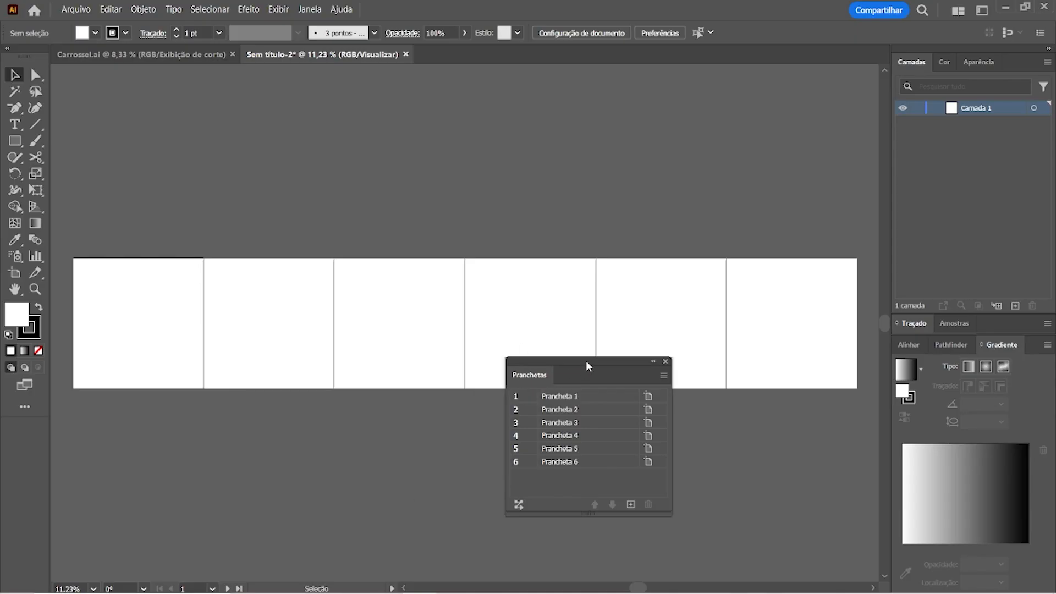
left_click_drag(587, 365, 550, 421)
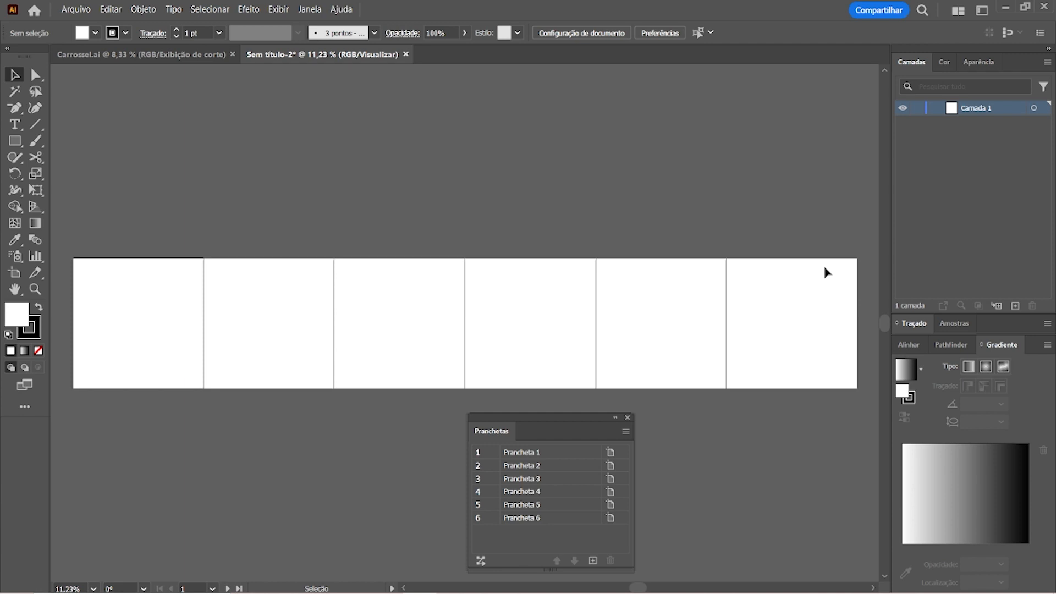
left_click(627, 418)
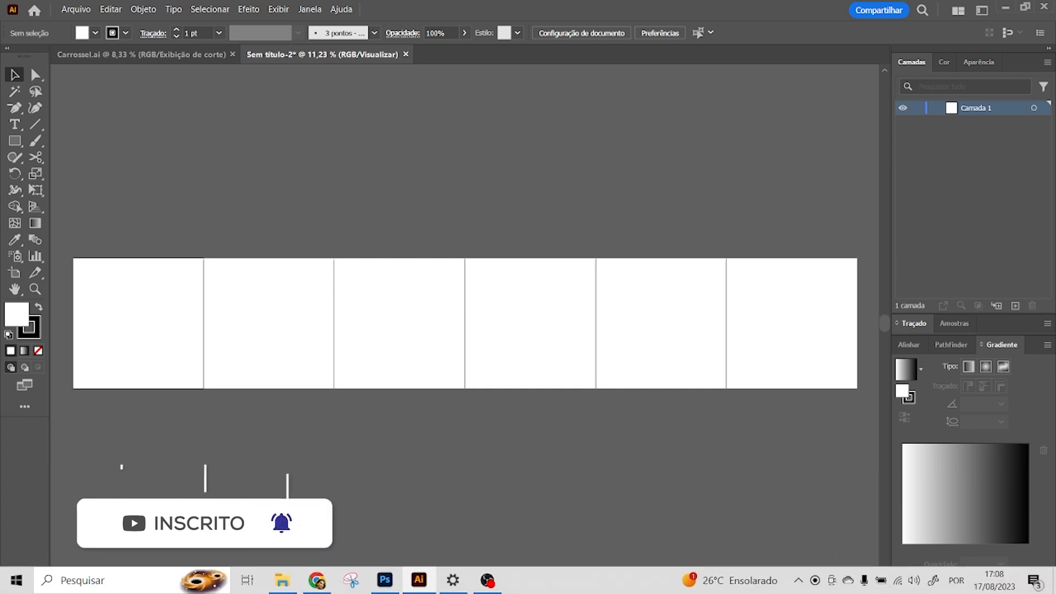
Place the two hip-hop-young-man PNG files from the Carrossel folder onto the artboards.
left_click(320, 581)
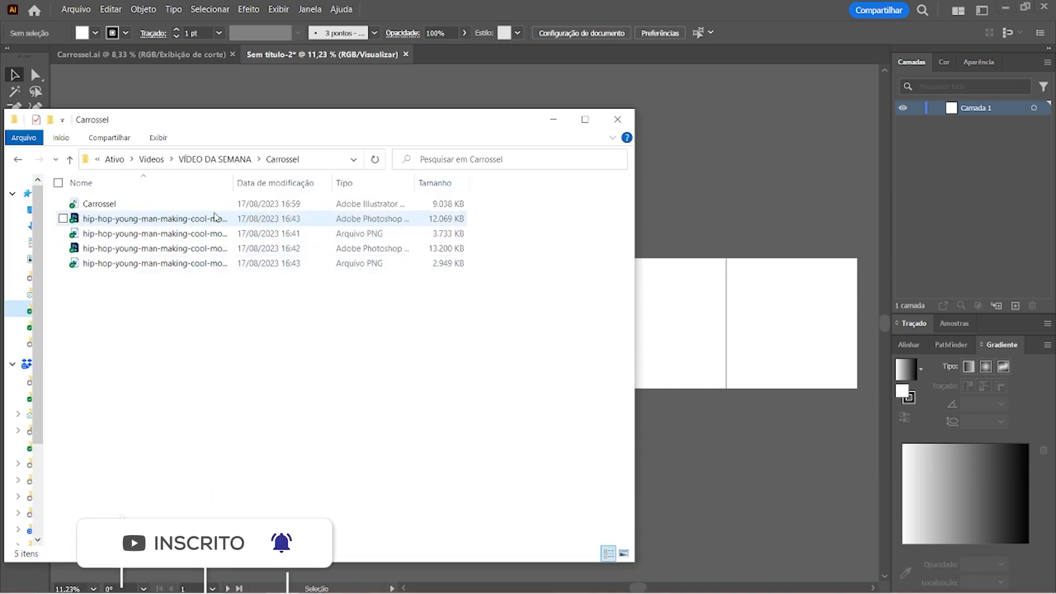
left_click(345, 187)
left_click_drag(233, 184, 273, 184)
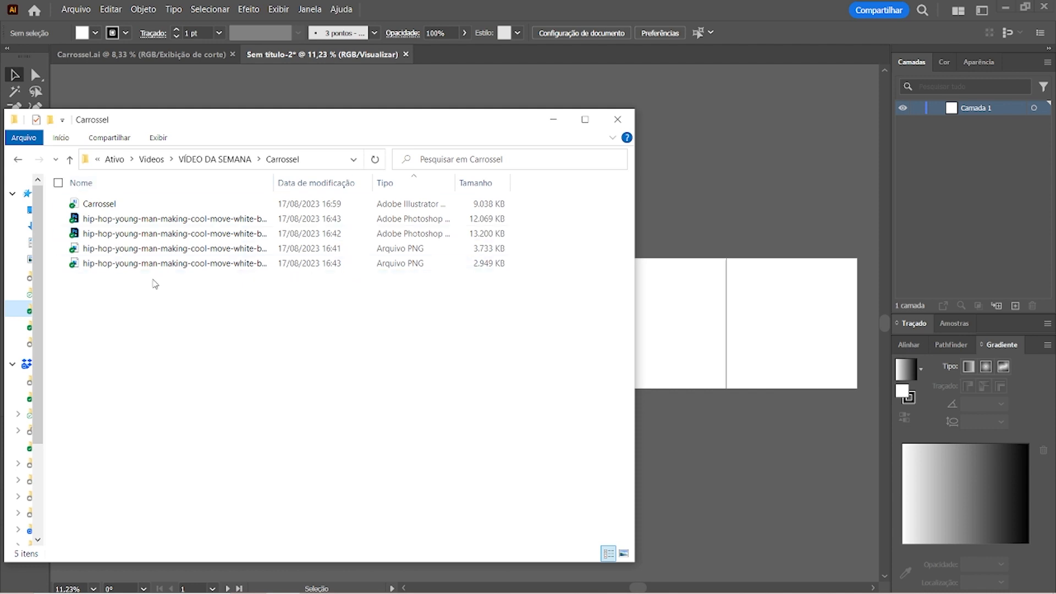
left_click(165, 250)
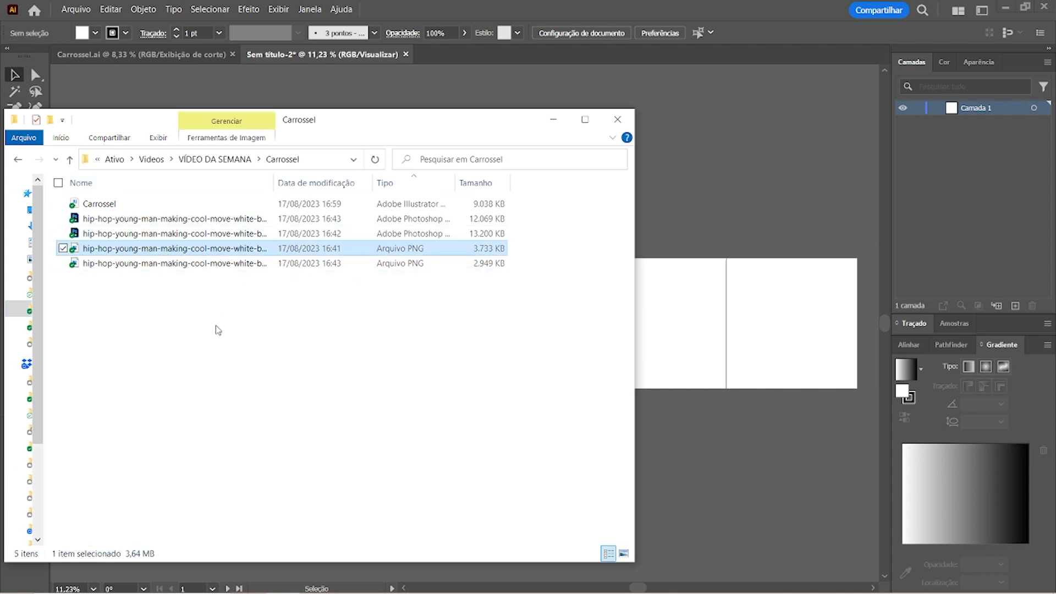
left_click(222, 267, "ctrl")
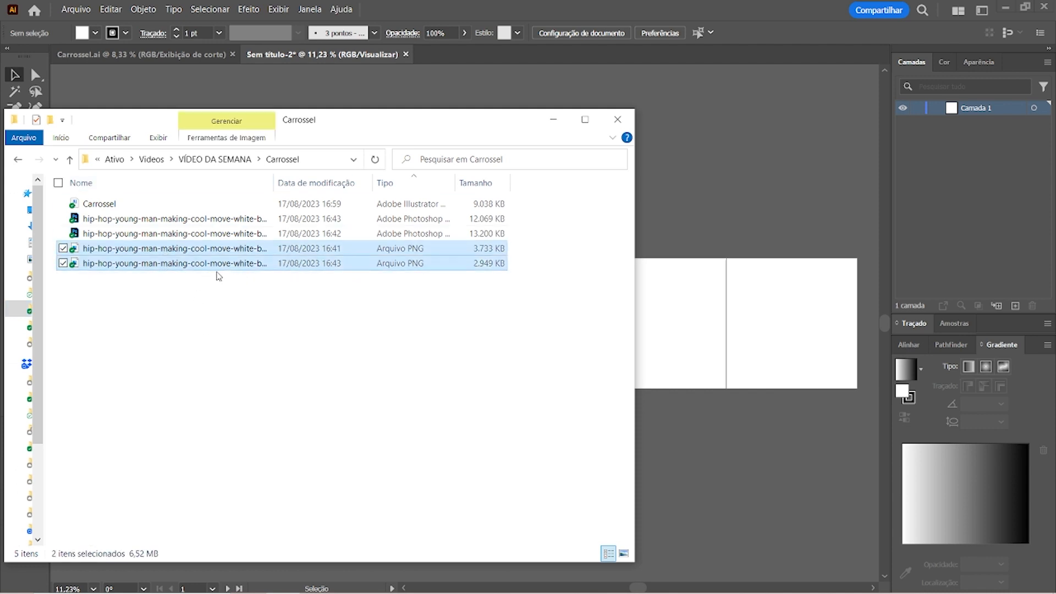
left_click_drag(273, 183, 335, 183)
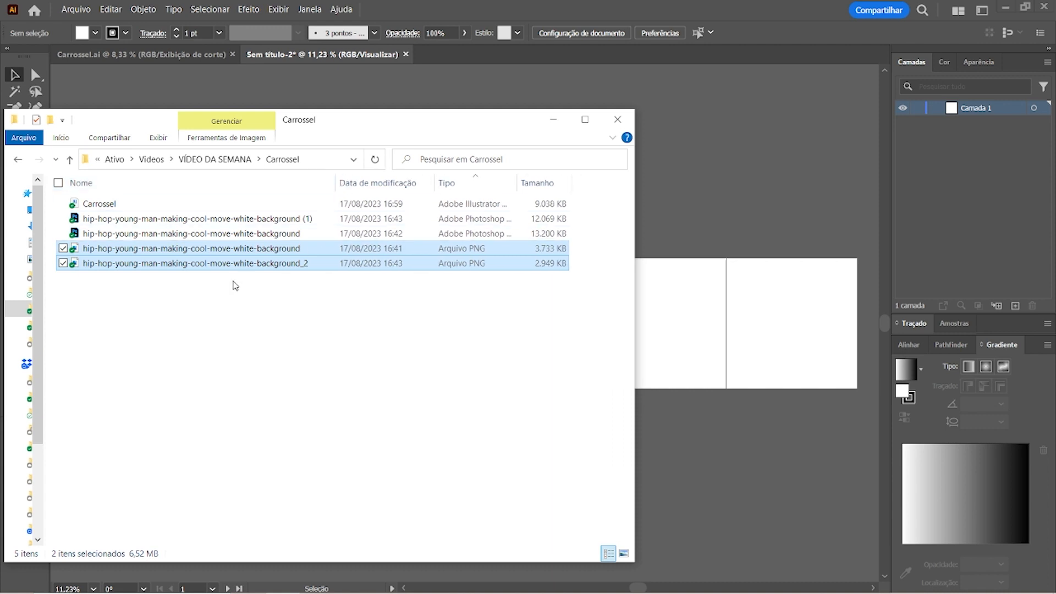
left_click_drag(242, 264, 728, 292)
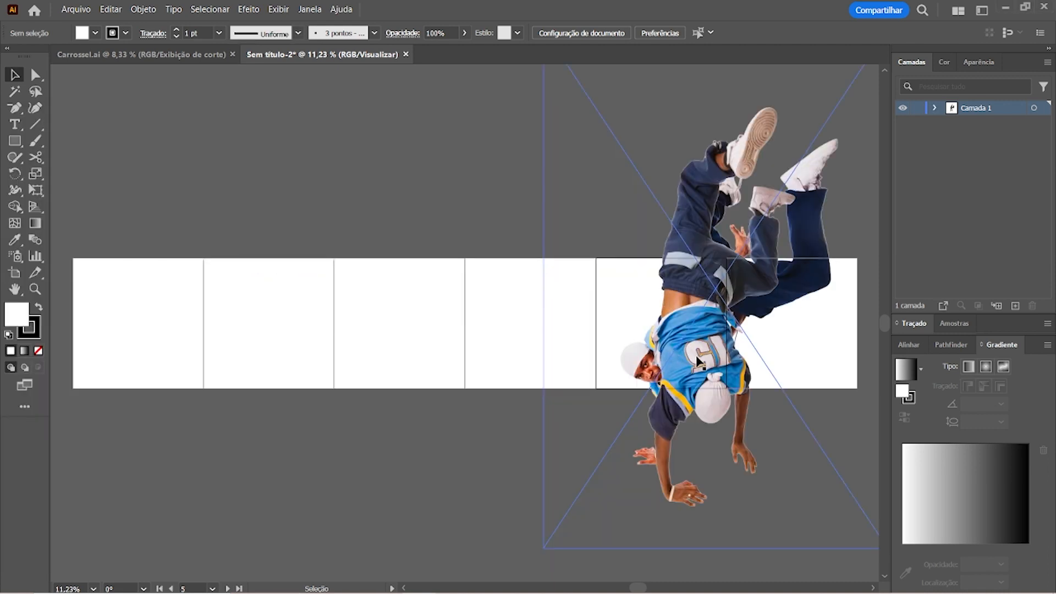
Separate the two overlapping dancer images and rotate the back-facing dancer to lie horizontally over the last artboards.
left_click_drag(704, 363, 302, 348)
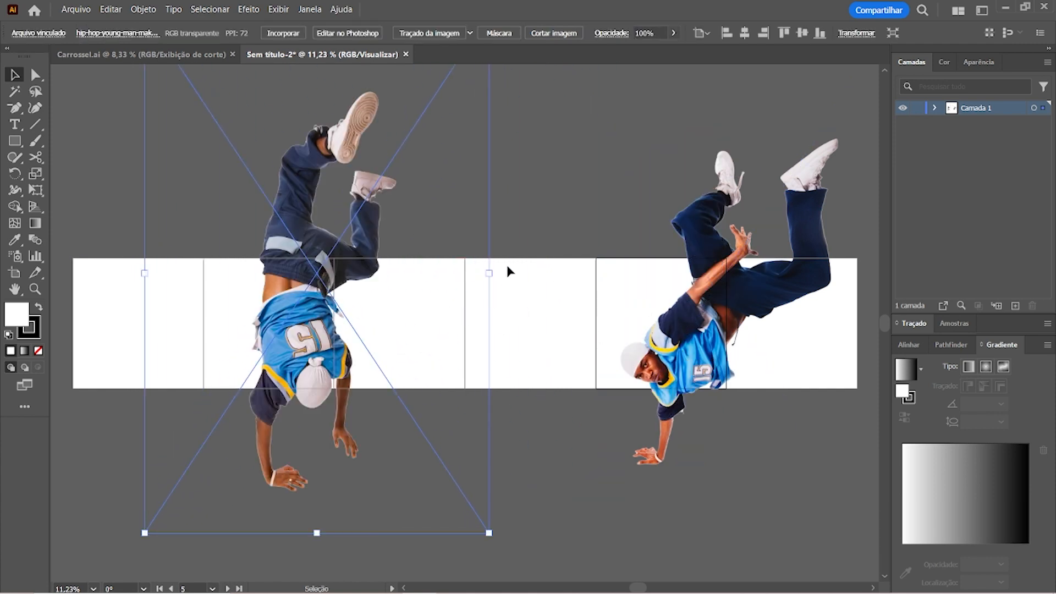
key("a")
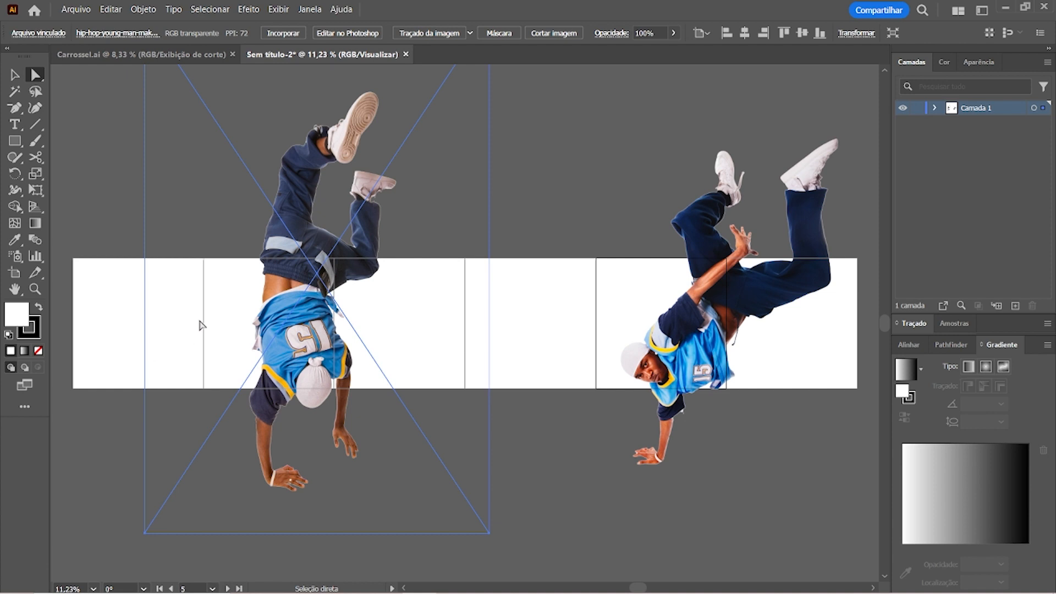
key("v")
key("ctrl+minus")
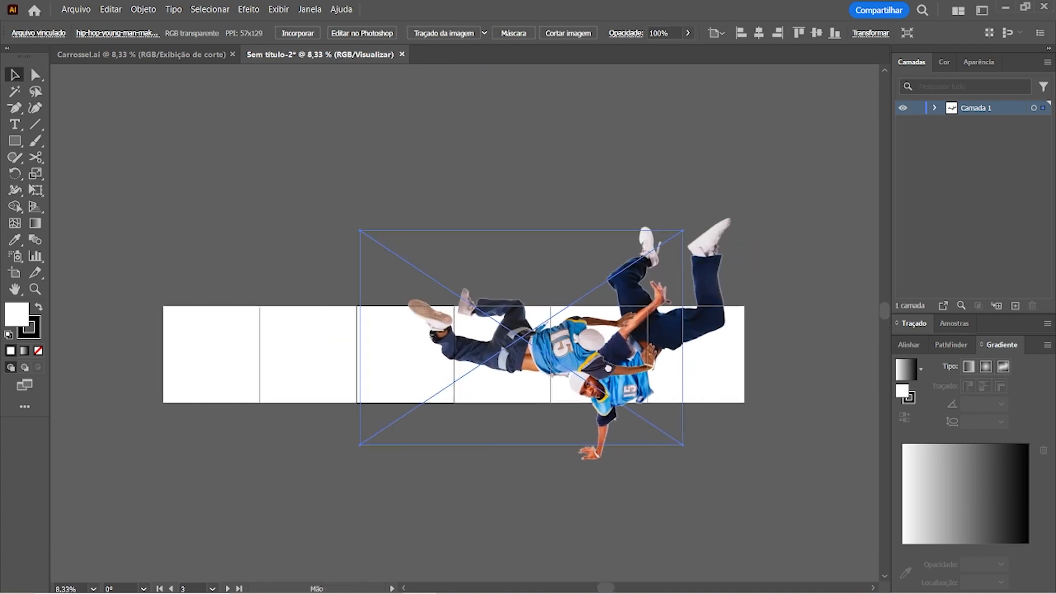
left_click_drag(608, 369, 628, 341)
Move the front-facing dancer over the first artboards and rotate him so his head points toward the first artboard.
left_click_drag(626, 231, 317, 226)
key("e")
left_click_drag(509, 174, 450, 381)
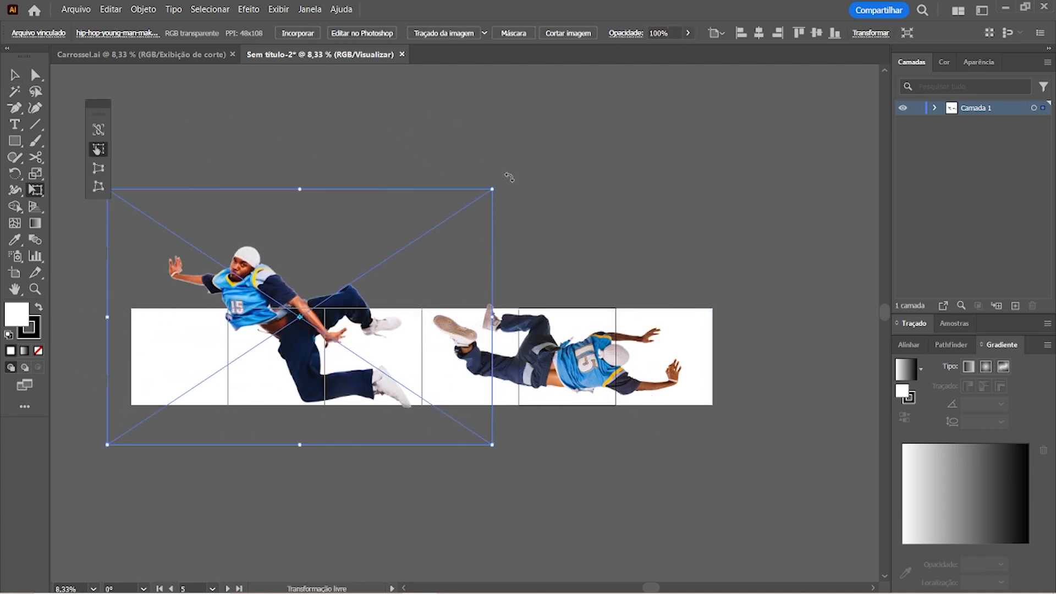
Scale and position both dancers to fit the strip's height, the front-facing one on artboards 1-3 and the back-facing one on 3-6.
left_click_drag(464, 145, 374, 183)
left_click_drag(472, 373, 429, 366)
key("v")
left_click(503, 222)
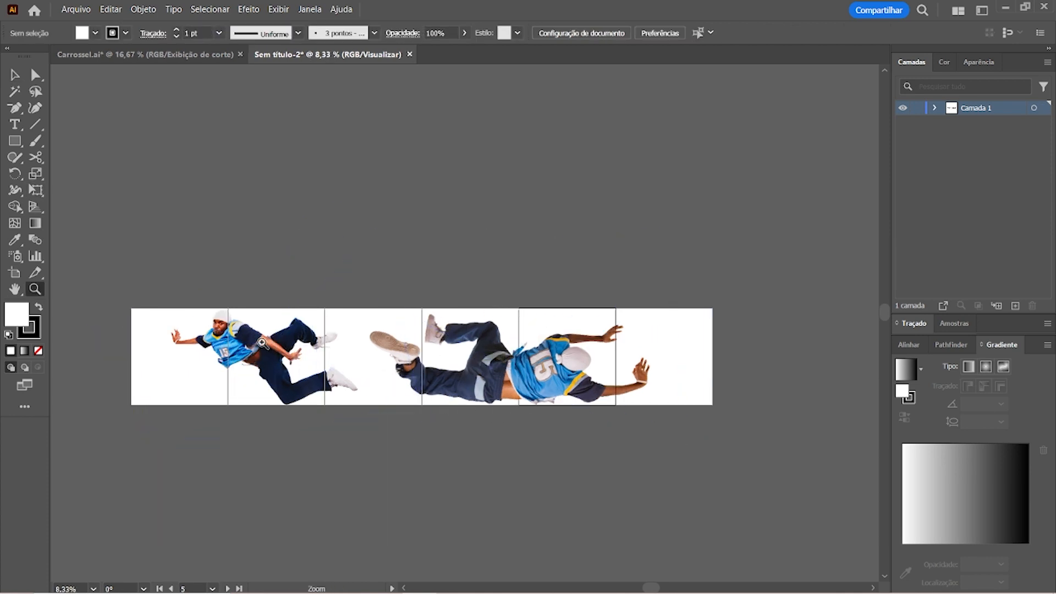
Examine closely how both dancers cross the artboard boundaries along the whole strip.
left_click_drag(258, 355, 302, 326)
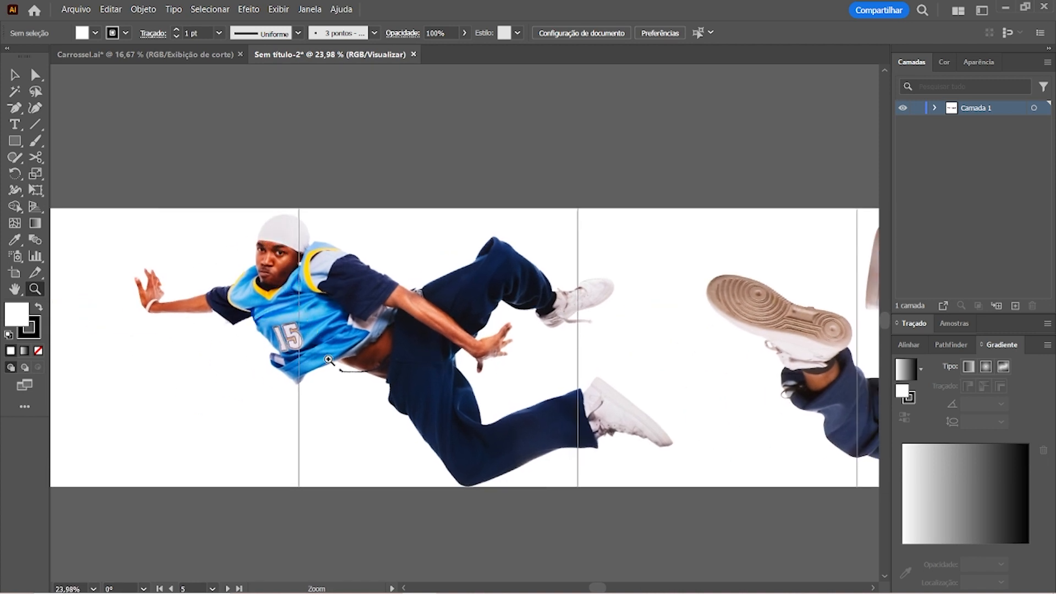
mouse_move(443, 323)
left_mouse_down()
mouse_move(292, 339)
mouse_move(221, 326)
left_mouse_up()
left_click_drag(504, 321, 218, 316)
left_click_drag(432, 325, 170, 315)
left_click_drag(495, 304, 457, 261)
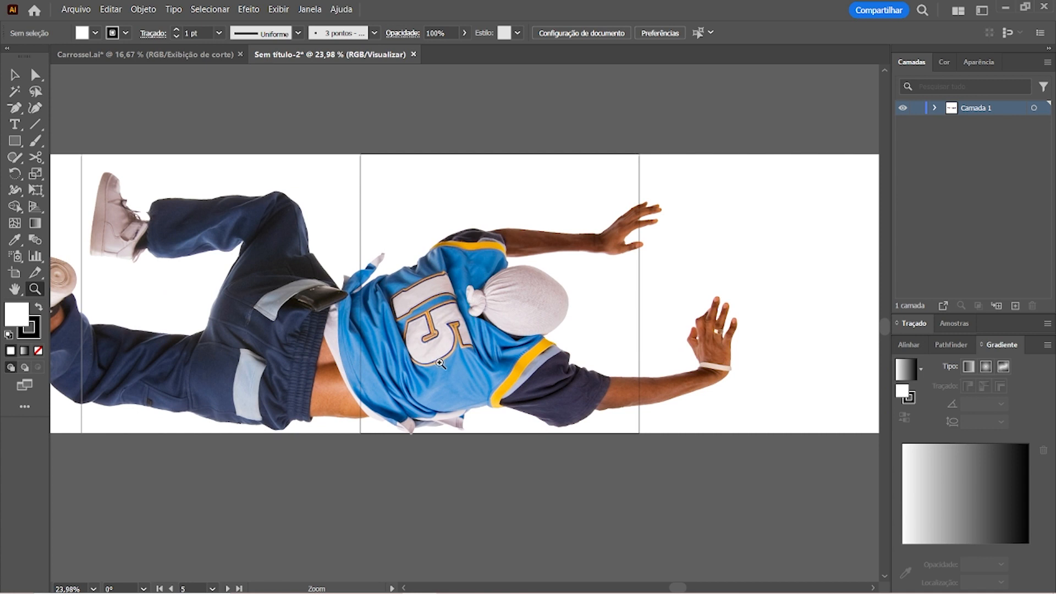
left_click(529, 245, "alt")
left_click(528, 246, "alt")
left_click_drag(550, 304, 654, 340)
key("ctrl+minus")
left_click_drag(560, 323, 586, 322)
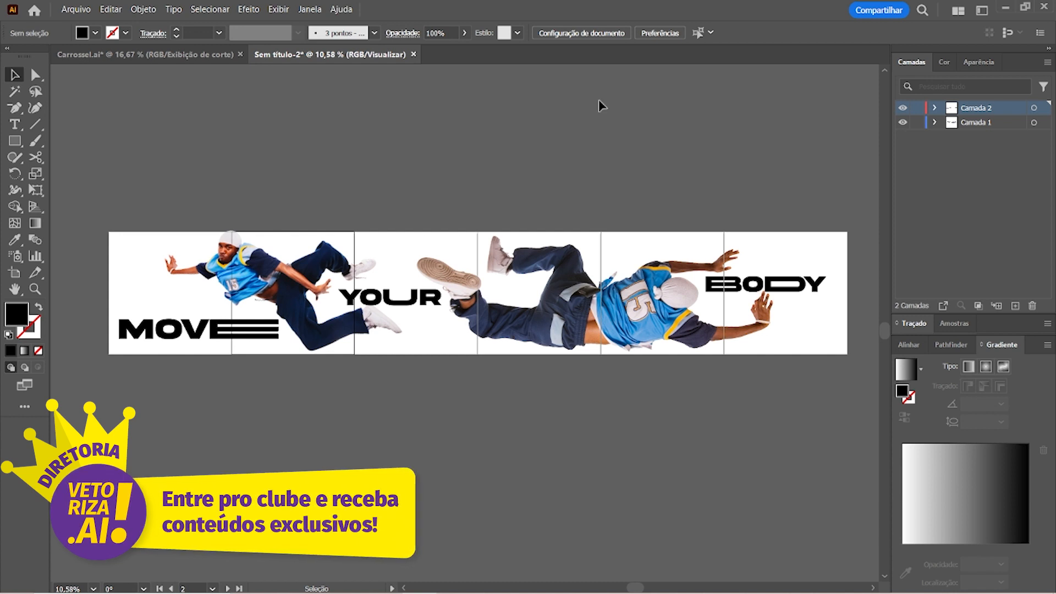
Check the MOVE and YOUR lettering against the front-facing dancer on the first artboards.
left_click(431, 297)
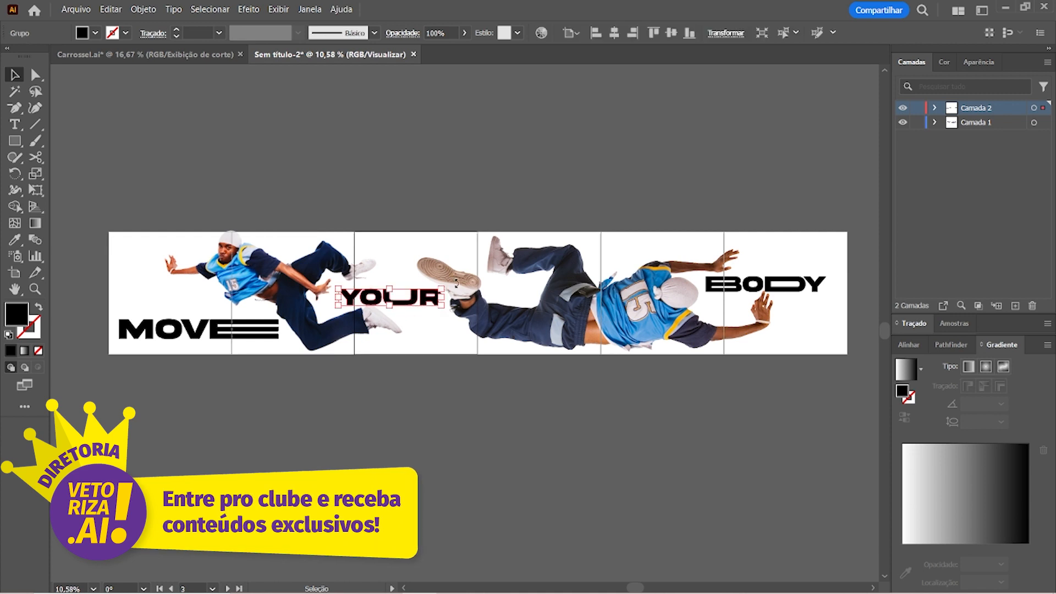
left_click(389, 419)
left_click(232, 506)
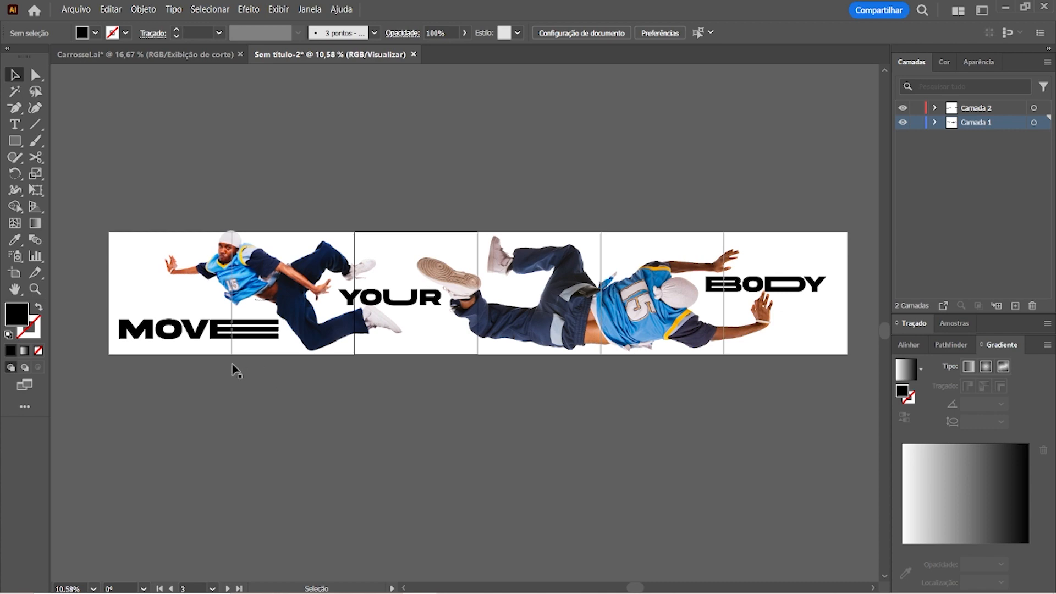
key("z")
left_click_drag(211, 312, 582, 469)
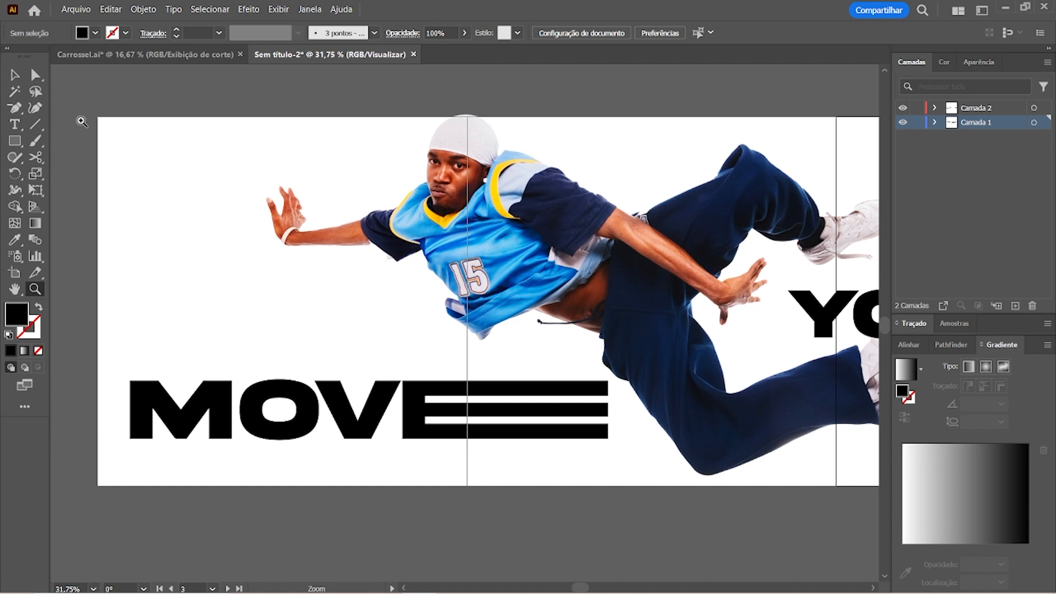
key("v")
key("ctrl+alt+0")
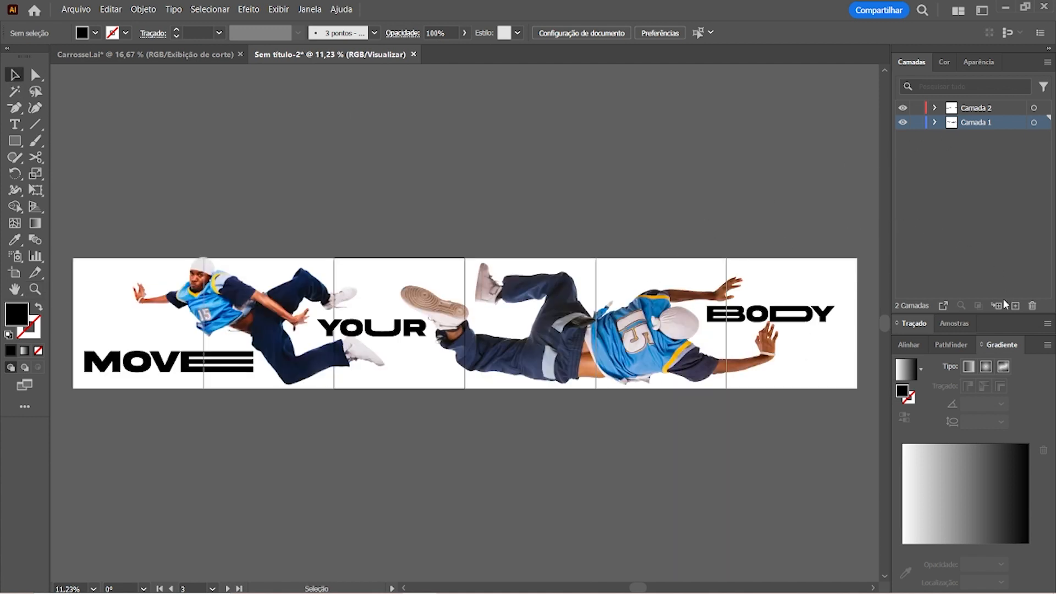
Add a new layer, place it below the others, and lock Camada 2 and Camada 1.
left_click(1015, 307)
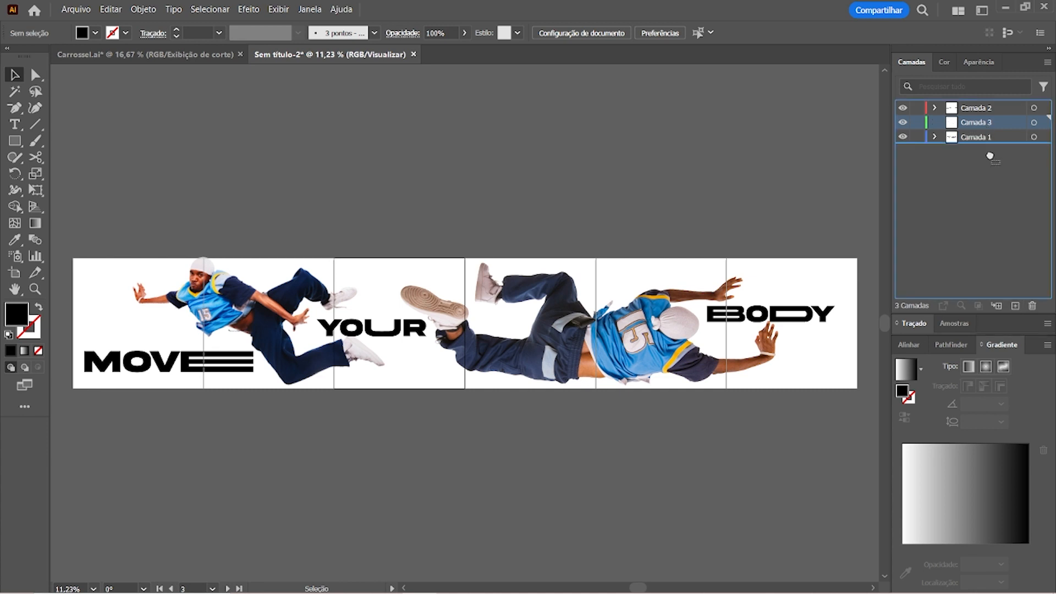
left_click(917, 109)
left_click(917, 123)
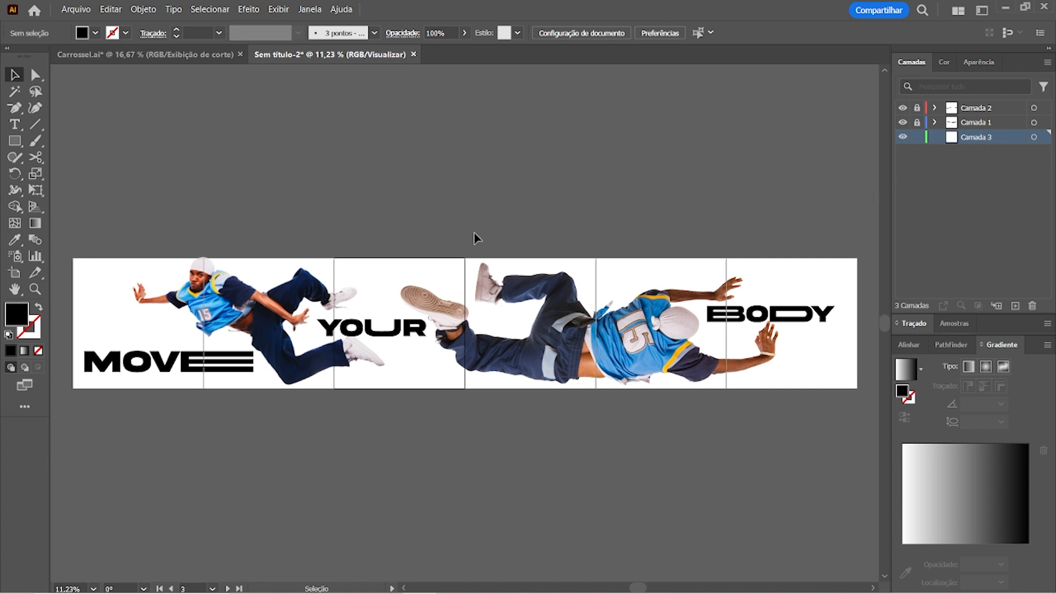
Draw a rectangle filled with yellow FFD400 on Camada 3 that covers all six artboards.
double_click(16, 314)
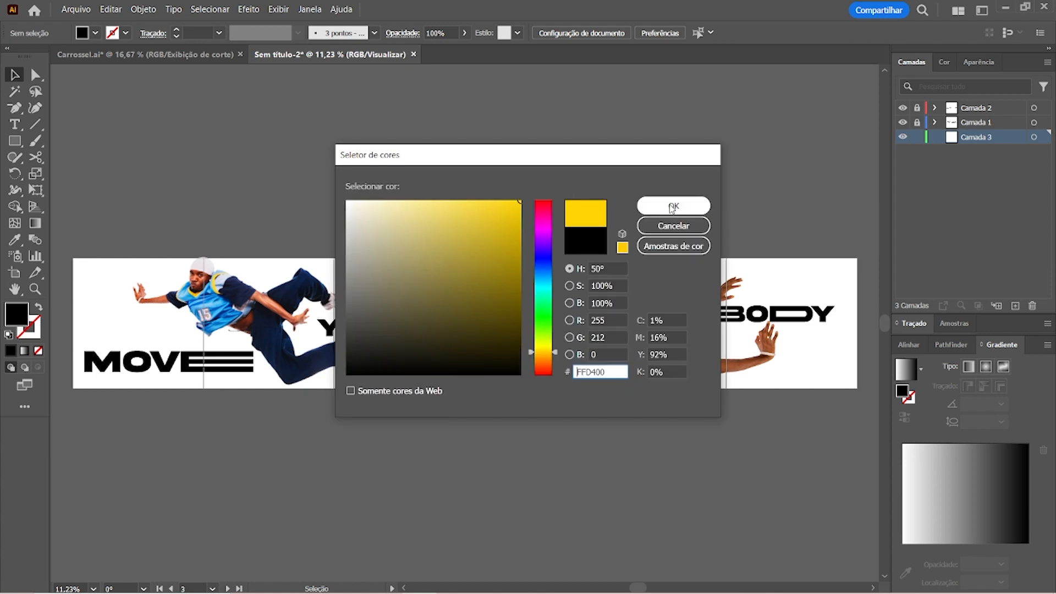
left_click(673, 207)
key("m")
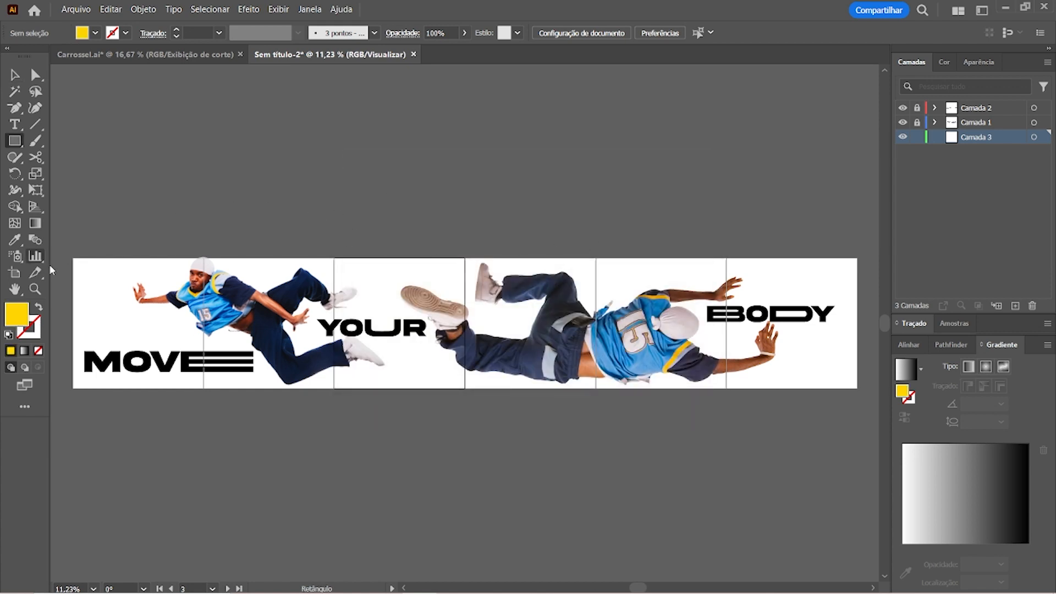
left_click_drag(68, 254, 861, 390)
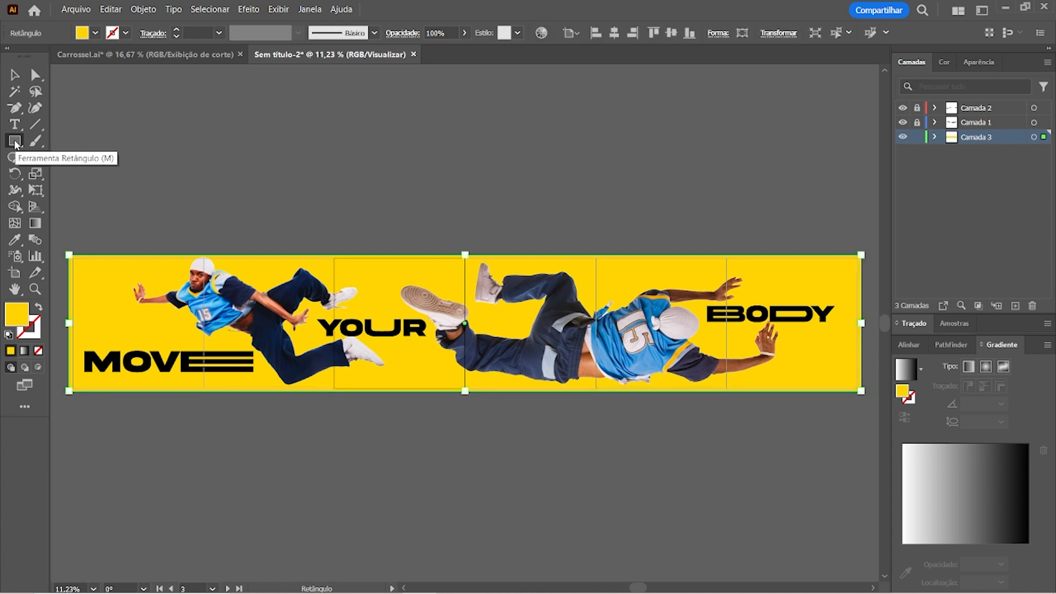
left_click(15, 75)
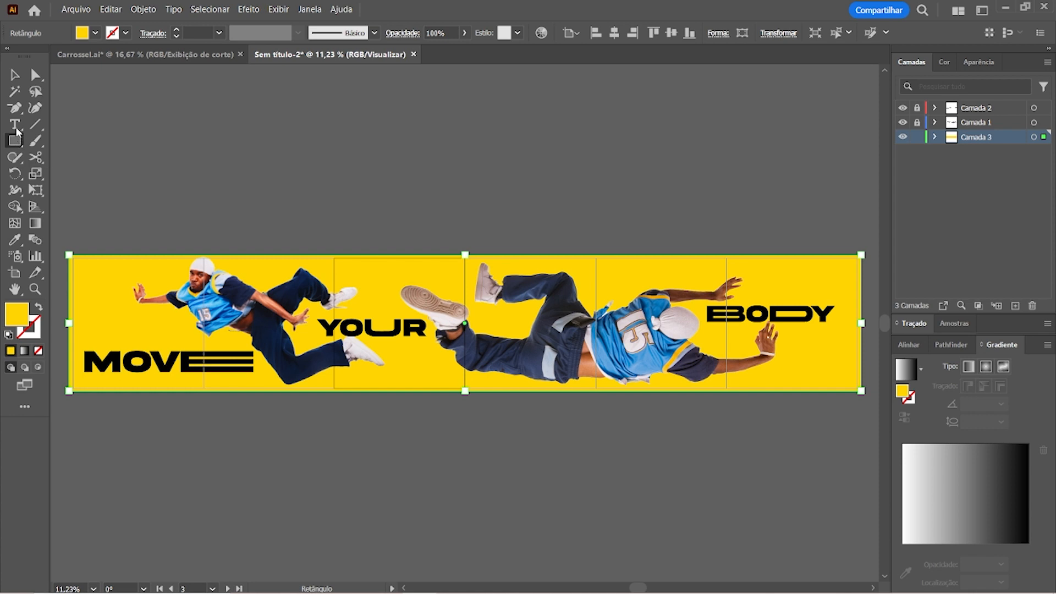
key("ctrl+shift+a")
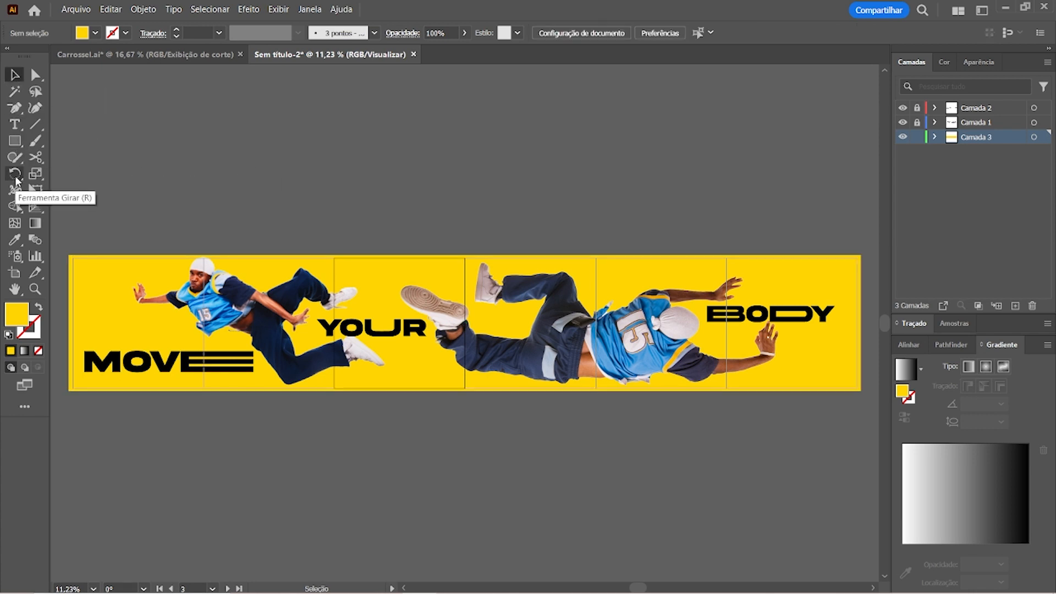
Draw a black eight-pointed star with the Star tool on the empty canvas above the strip and shift it slightly down.
left_click(15, 140)
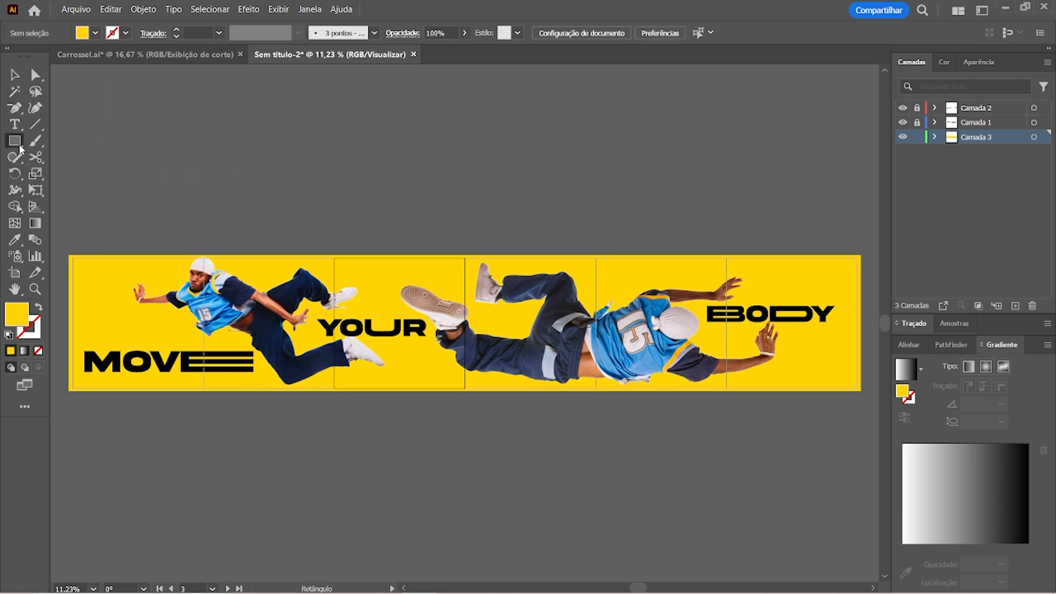
left_click(72, 206)
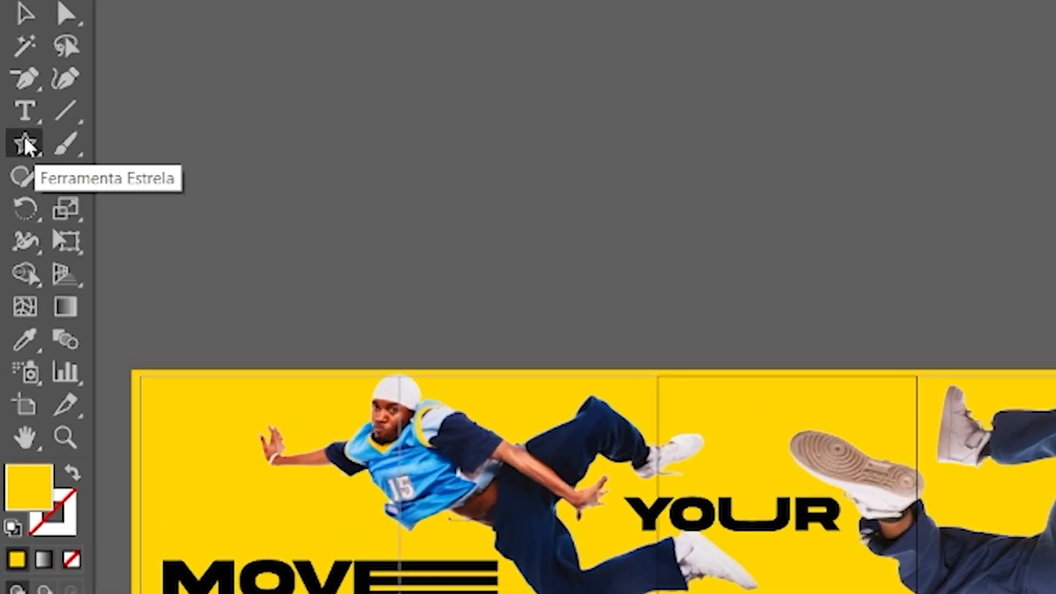
left_click(16, 141)
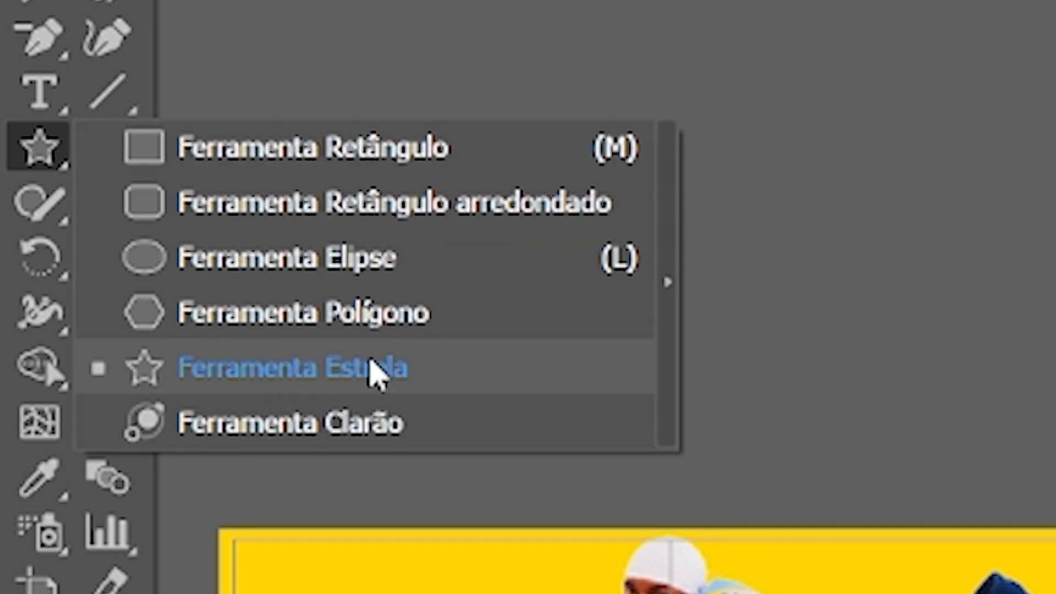
left_click(391, 388)
left_click_drag(349, 127, 381, 159)
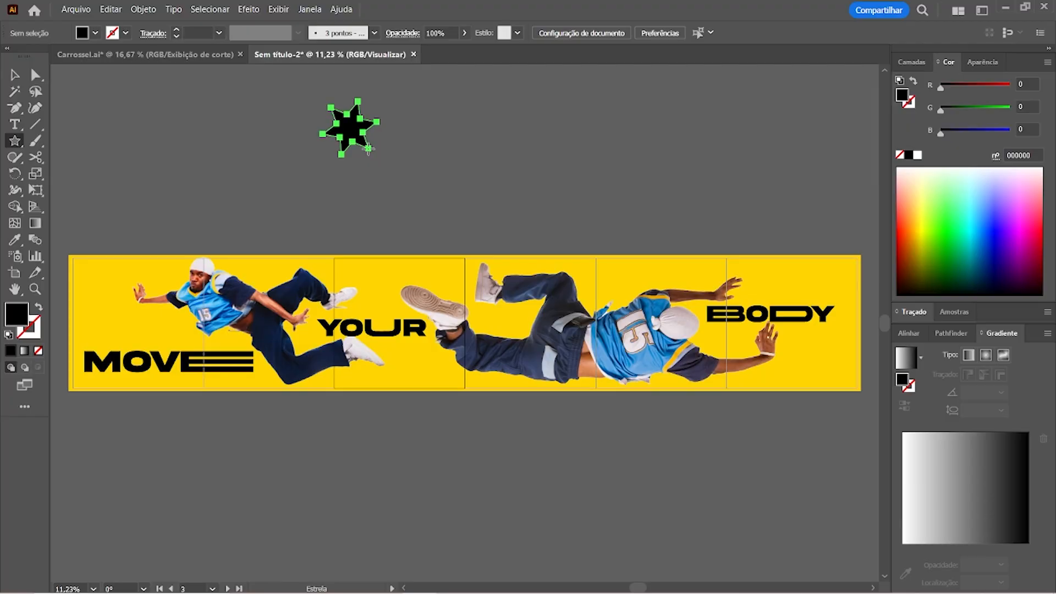
key("Up")
key("Up")
key("Up")
key("Up")
key("Up")
key("Up")
key("Up")
key("Up")
key("Down")
key("Down")
key("Down")
key("Down")
key("Down")
key("Down")
key("Down")
key("Down")
key("Up")
key("Up")
left_click(15, 74)
left_click_drag(347, 127, 355, 176)
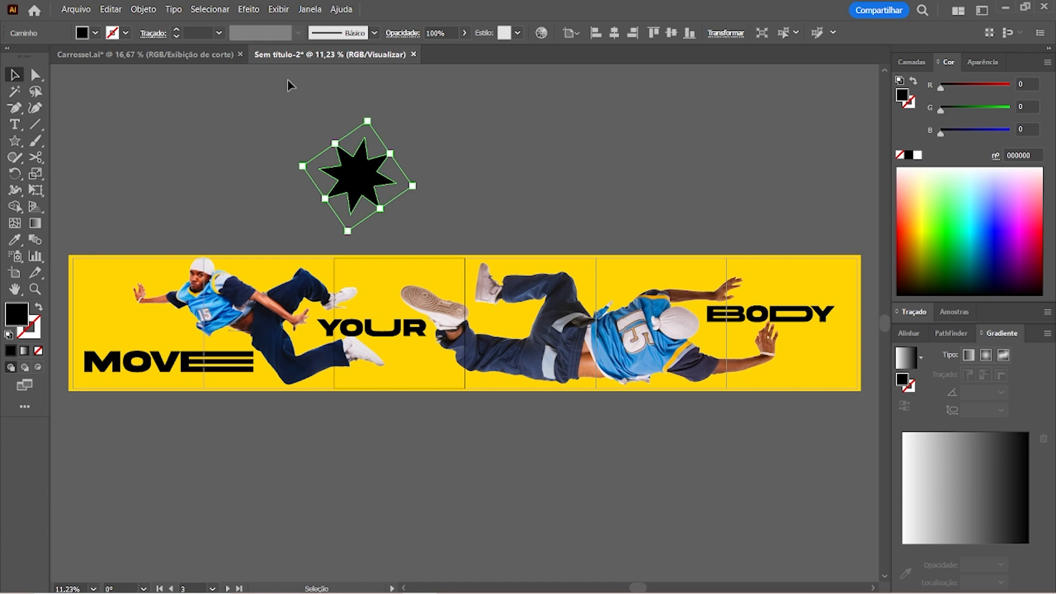
Apply the Pucker & Bloat (Esvaziar e inflar) effect to the star at -49%.
left_click(249, 9)
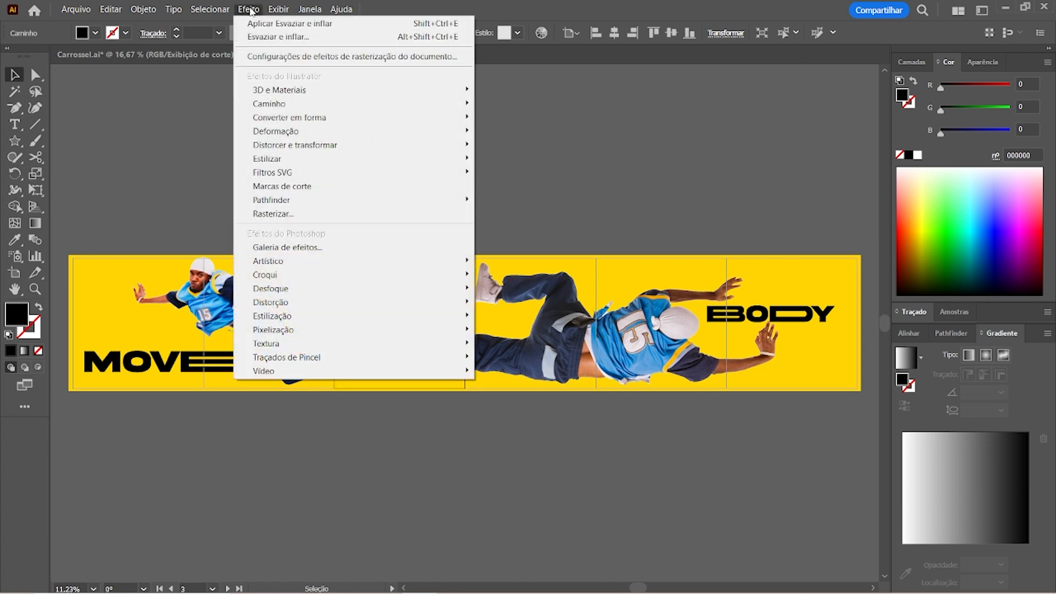
mouse_move(294, 151)
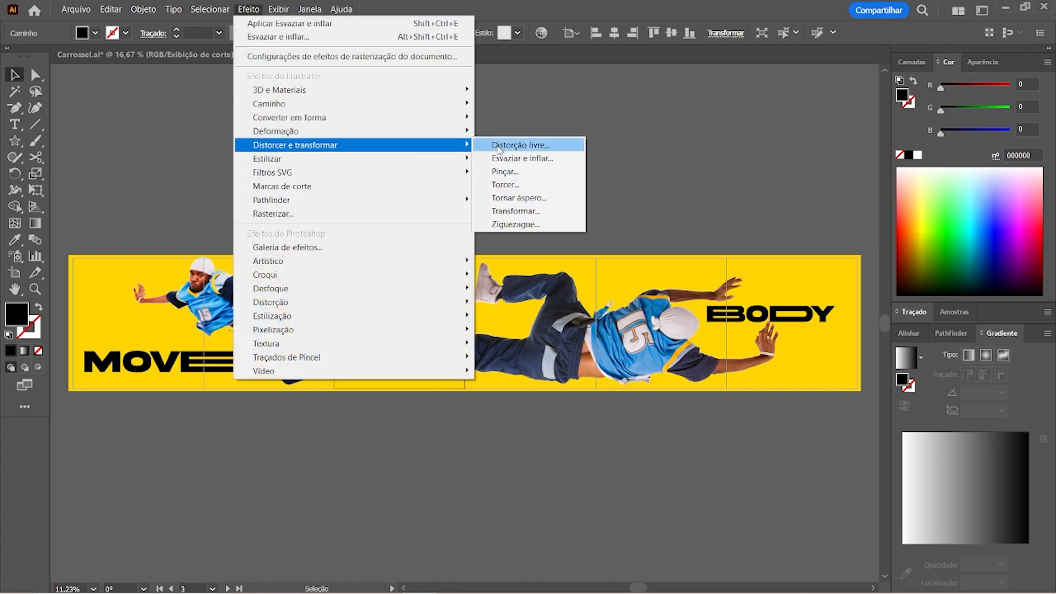
left_click(557, 159)
left_click_drag(541, 165, 532, 160)
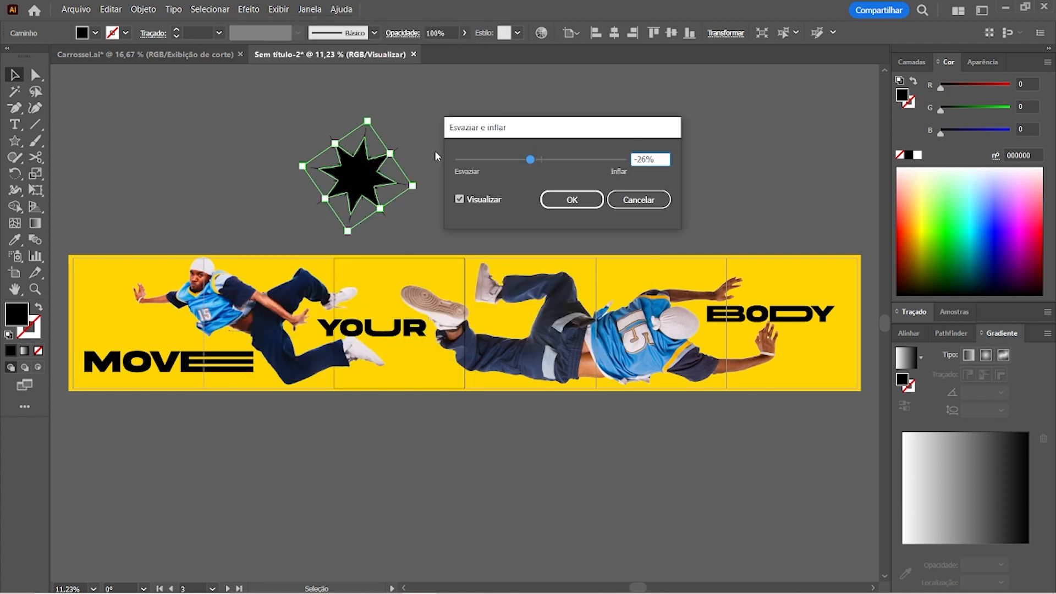
left_click_drag(520, 165, 525, 160)
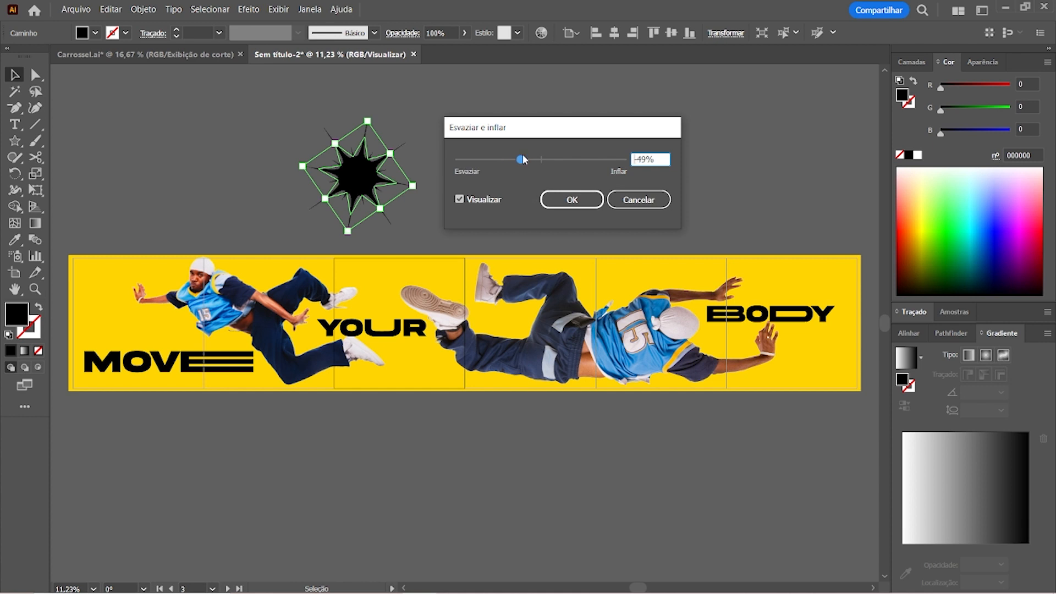
left_click(572, 200)
key("ctrl+shift+a")
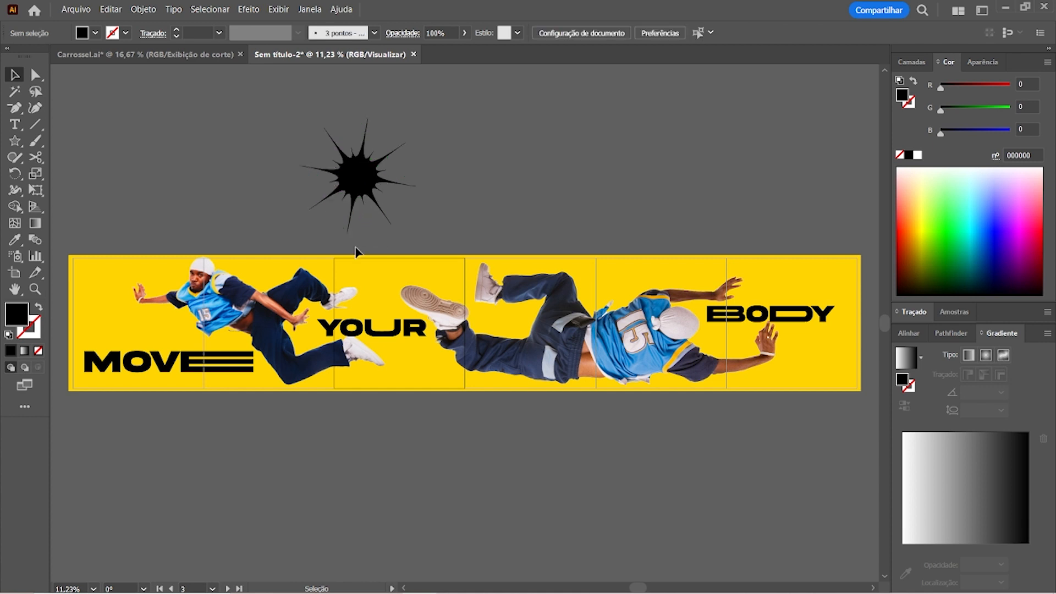
Expand the appearance of the spiky star.
left_click(364, 190)
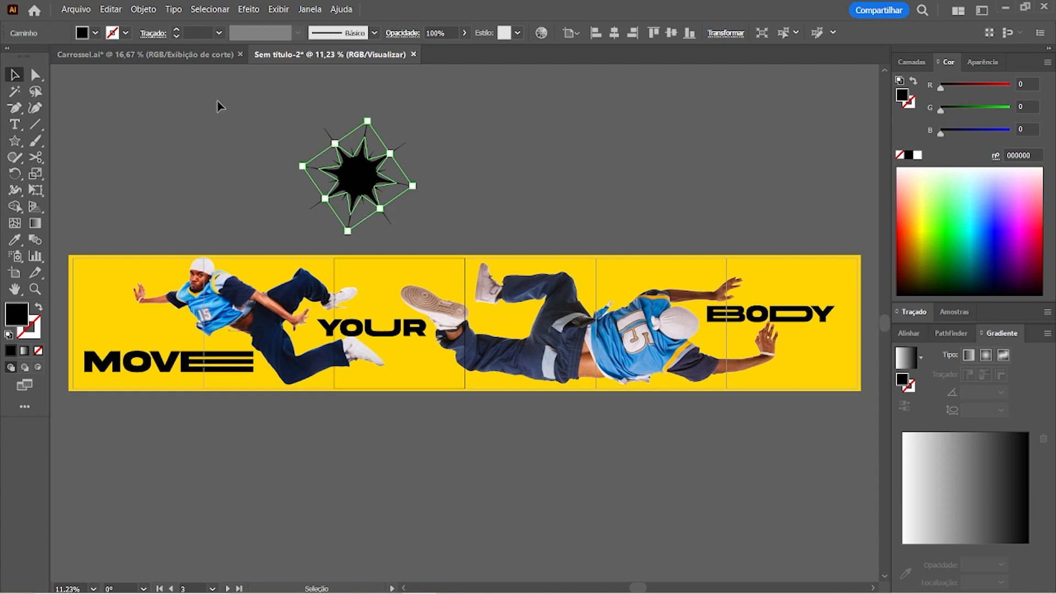
left_click(144, 10)
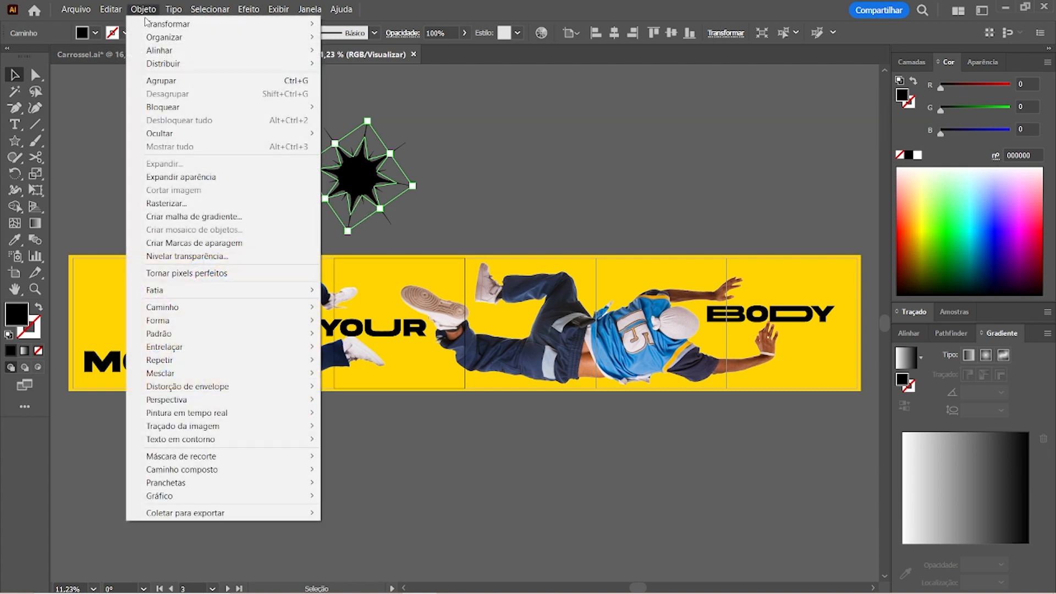
left_click(190, 175)
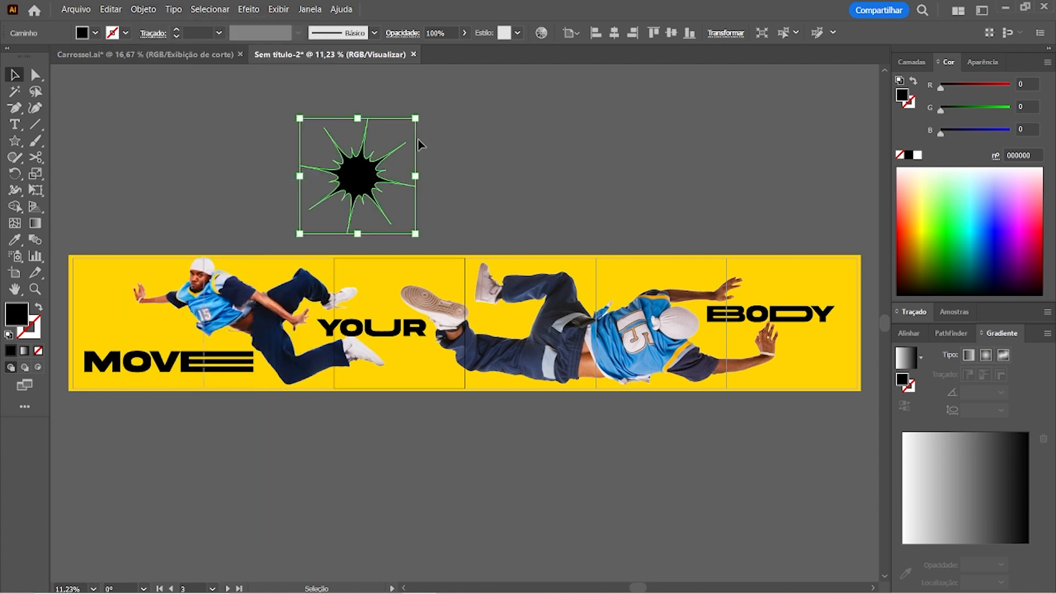
Set the spiky star's opacity to 10% and keep its blend mode Normal.
left_click(424, 32)
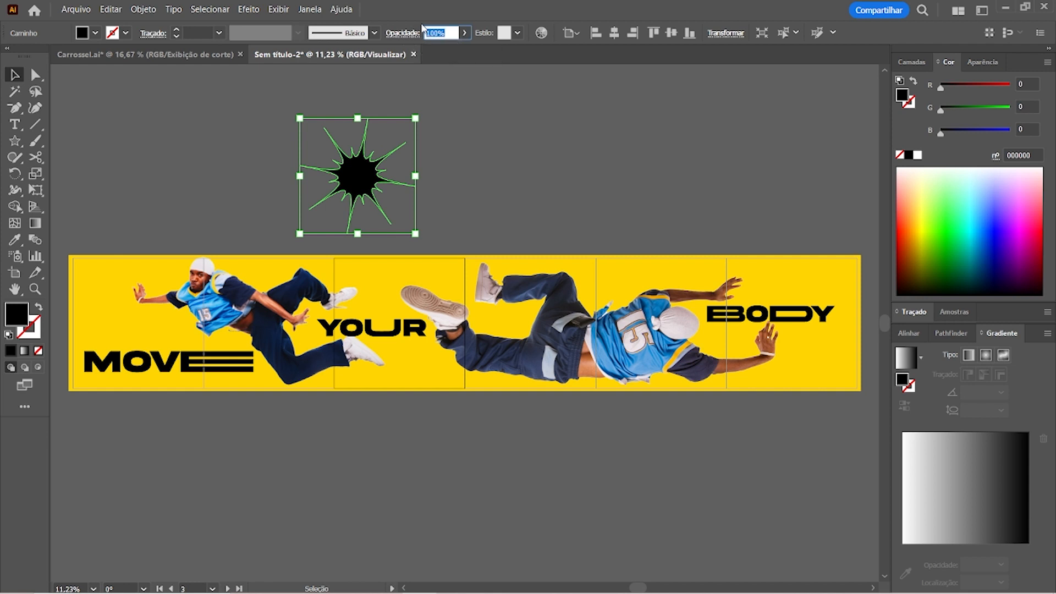
type("10")
key("Return")
left_click(403, 34)
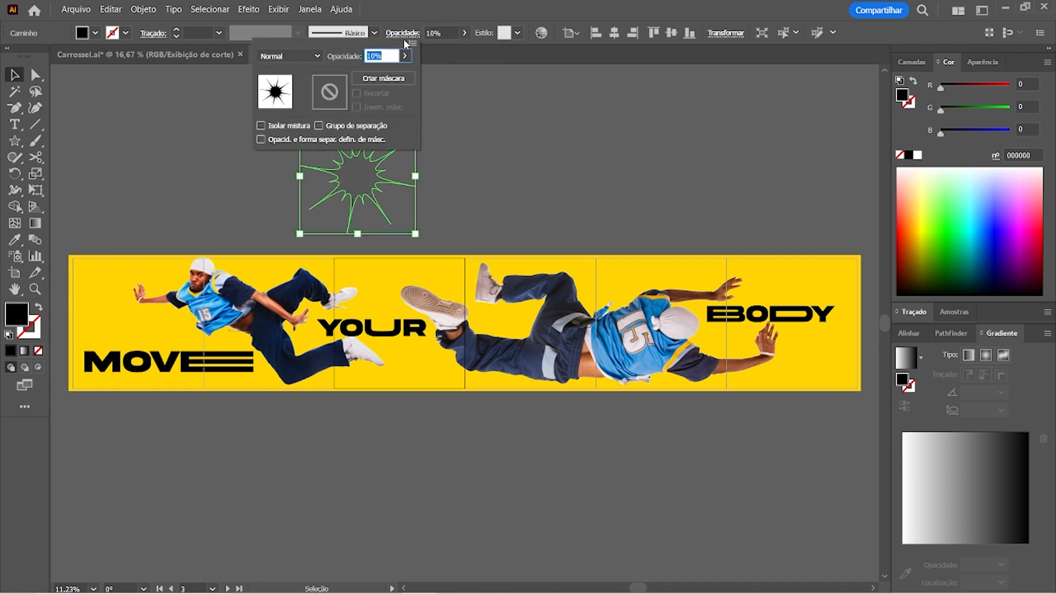
left_click(309, 57)
left_click(437, 160)
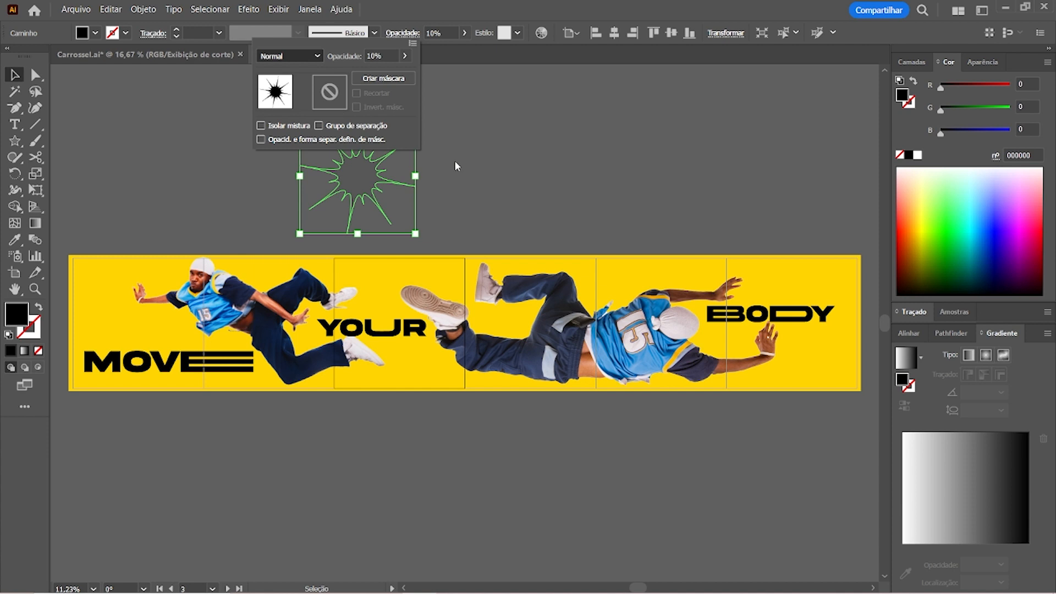
Place the spiky star by the dancer's hand on the first artboard, shrink it slightly, and scatter copies over artboards 3 to 6.
left_click(283, 215)
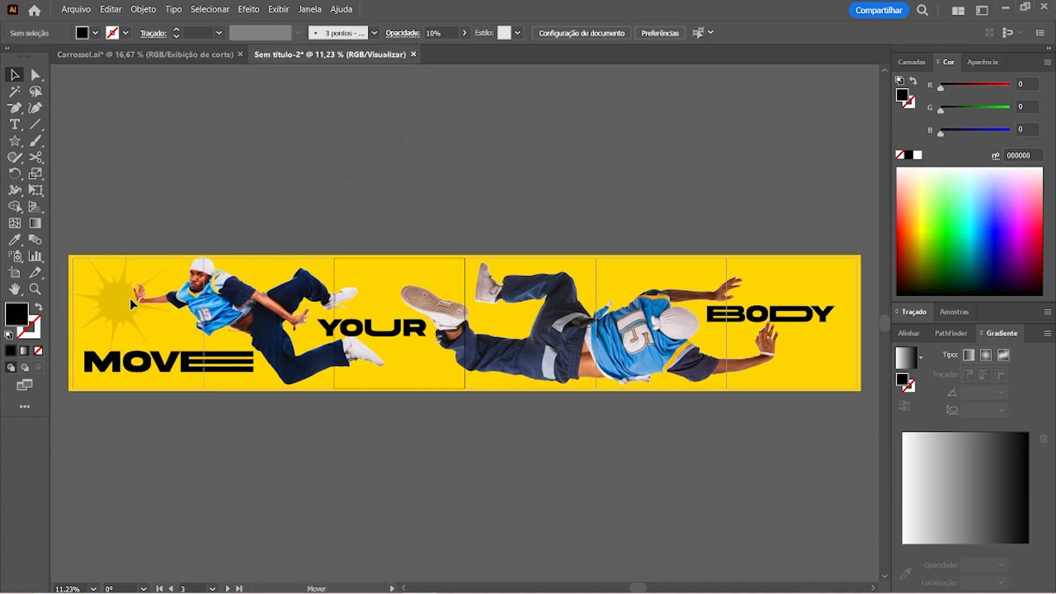
left_click(125, 303)
left_click_drag(174, 249, 157, 265)
left_click_drag(120, 302, 127, 298)
left_click(157, 282)
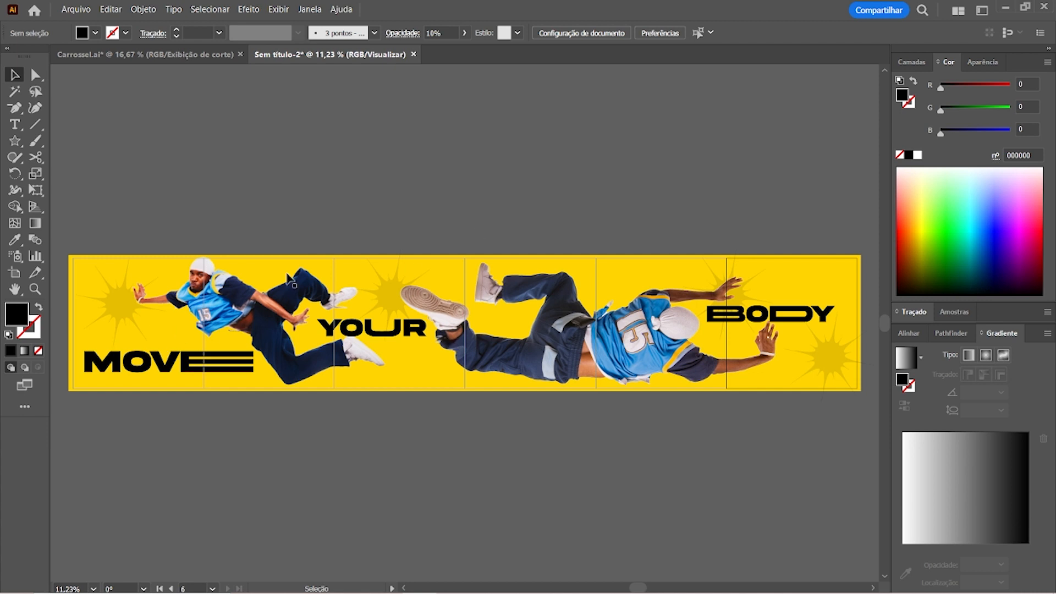
Draw an unfilled rectangle with a black 1 pt stroke over the whole yellow background.
left_click(38, 307)
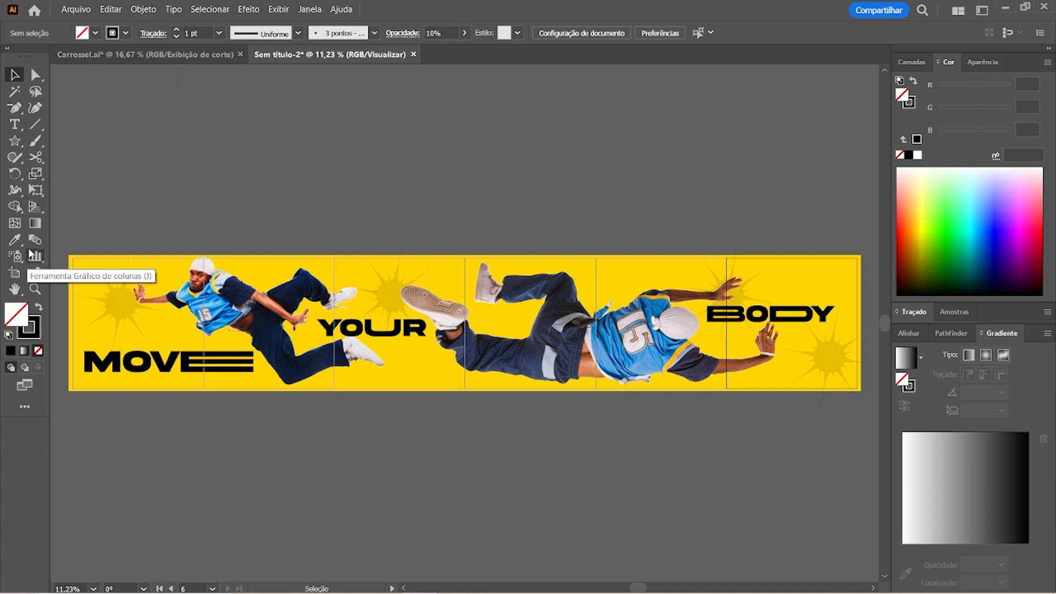
left_click(17, 144)
left_click_drag(17, 144, 66, 136)
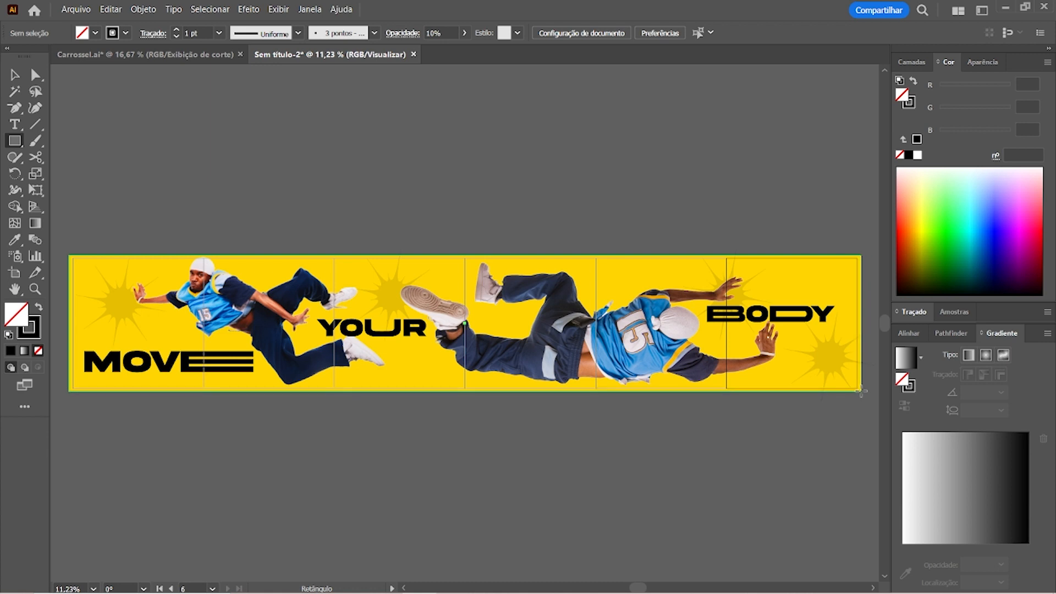
left_click_drag(864, 397, 864, 396)
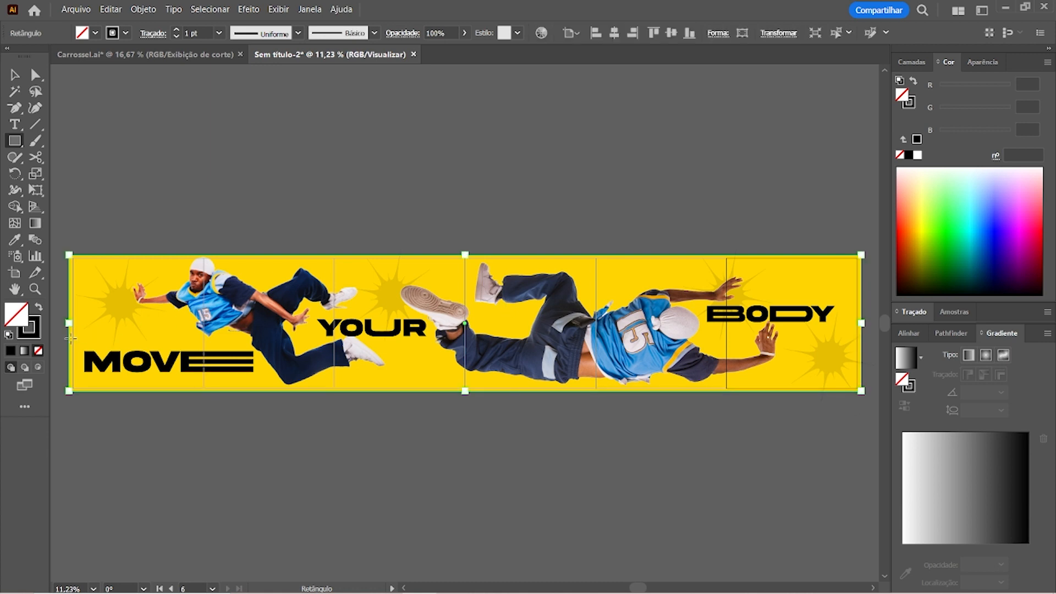
left_click(37, 334)
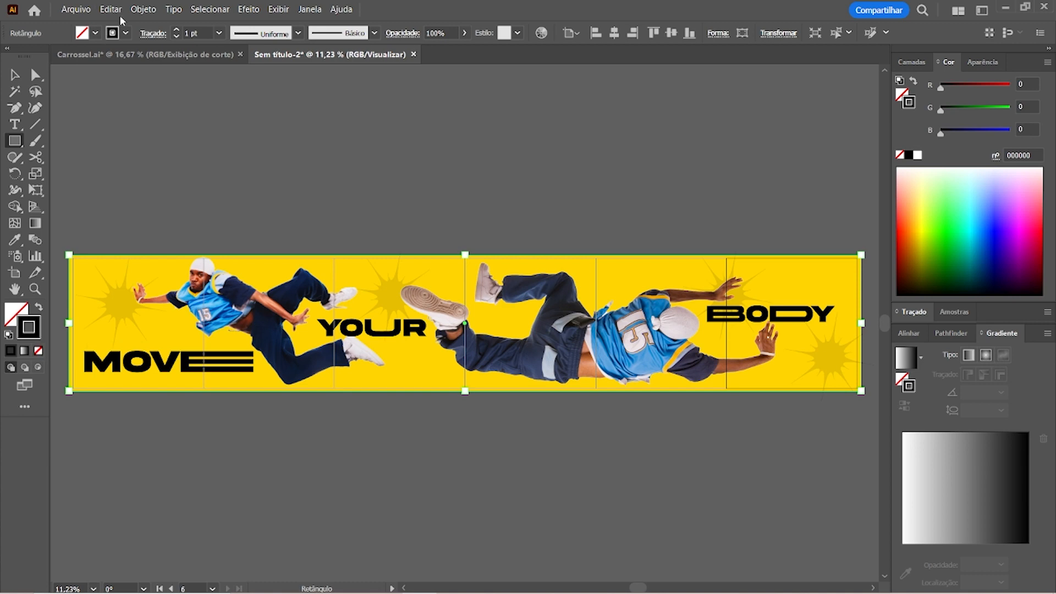
Start splitting the outlined rectangle into a grid (Dividir em grade) with preview enabled and 7 rows.
left_click(143, 9)
mouse_move(219, 306)
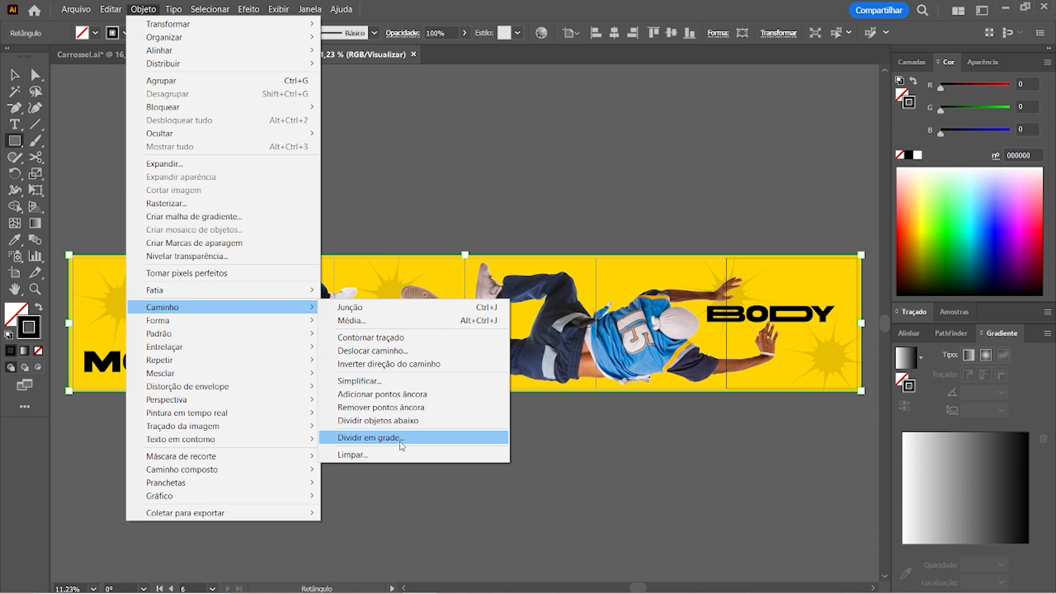
left_click(405, 442)
left_click_drag(768, 364, 846, 293)
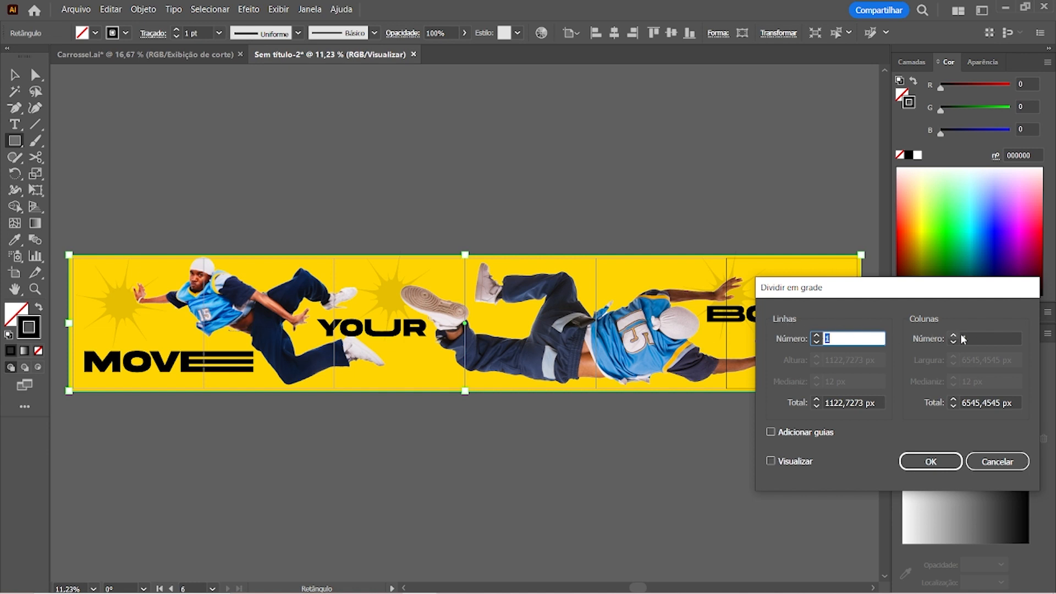
left_click(772, 461)
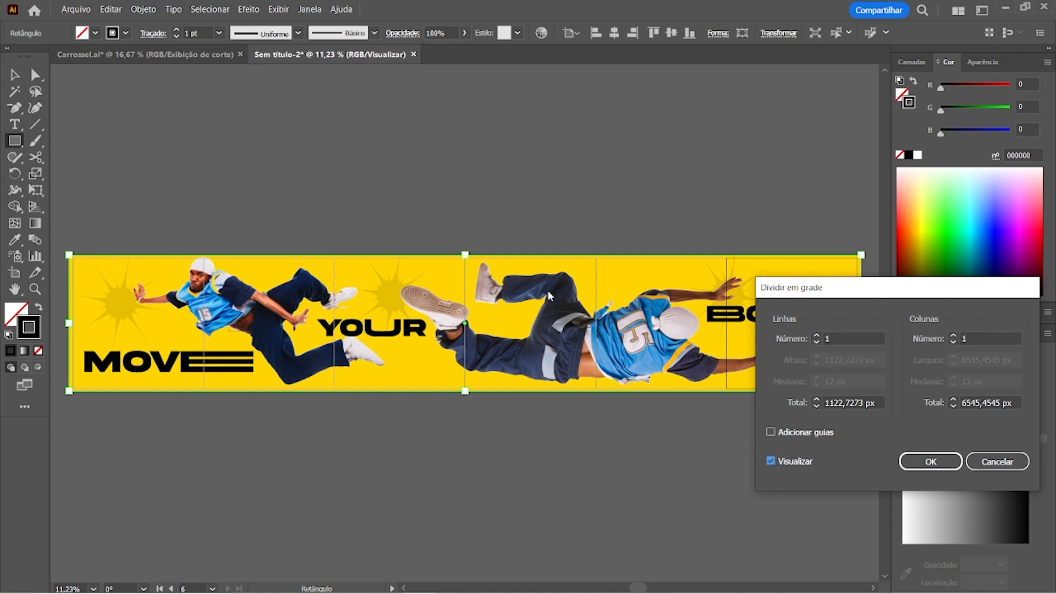
left_click(840, 340)
key("Up")
key("Up")
key("Up")
key("Up")
key("Up")
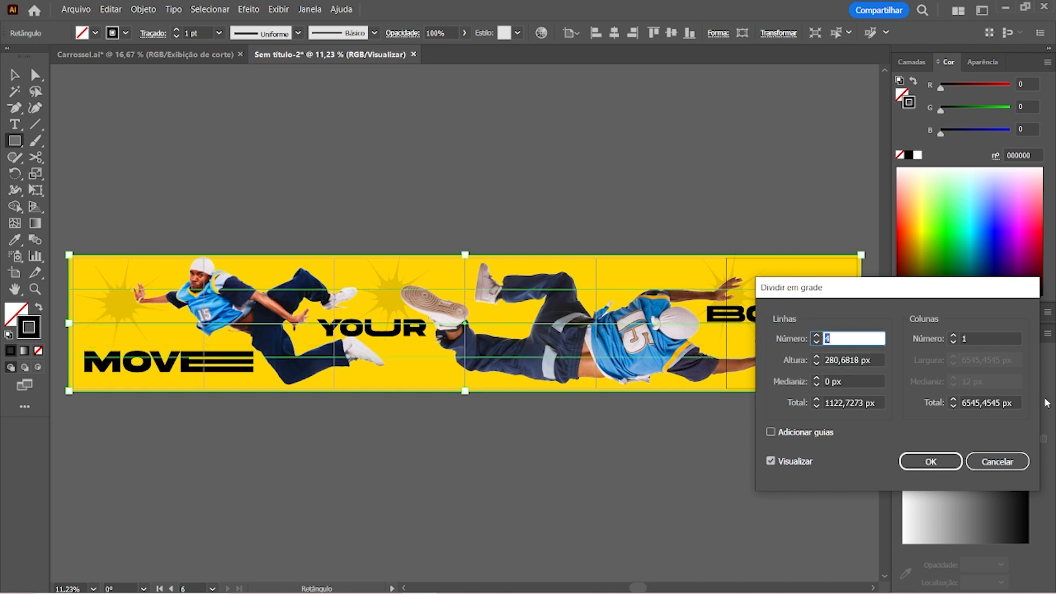
key("Up")
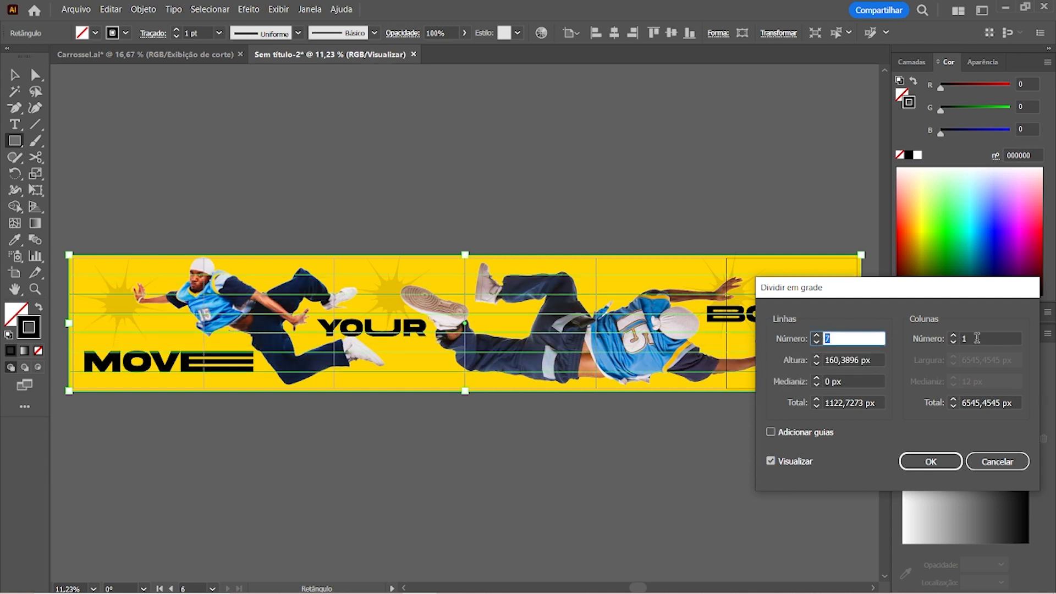
Set the grid split to 32 columns alongside its 7 rows and apply it to the outlined rectangle.
left_click(977, 338)
key("Up")
key("Up")
key("Up")
key("Up")
key("Up")
key("Up")
key("Up")
key("Up")
key("Up")
key("Up")
key("Up")
key("Up")
key("Up")
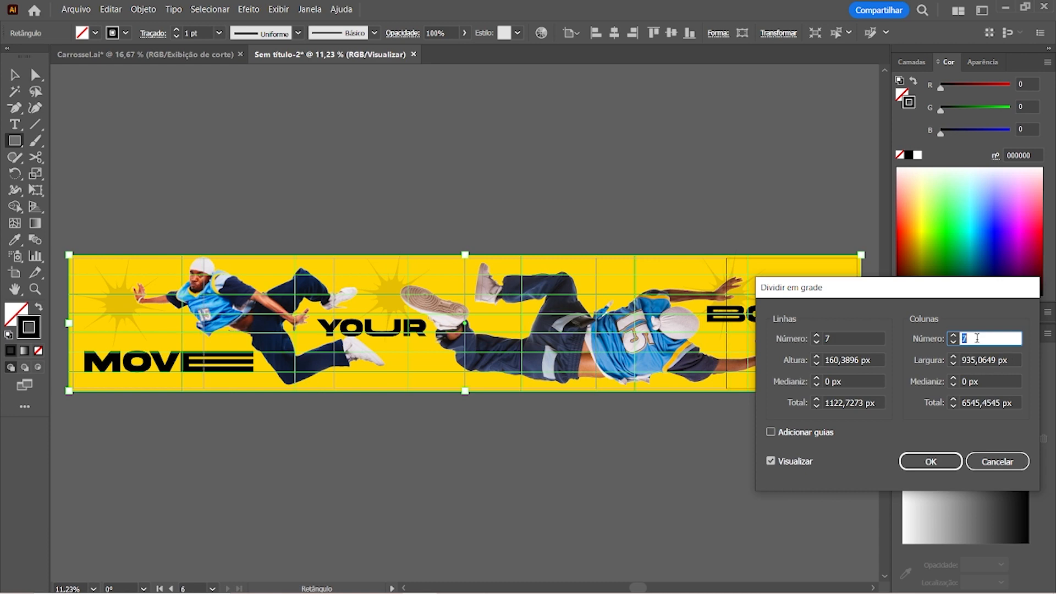
key("Up")
key("Up")
key("Up")
key("Up")
key("Up")
key("Up")
key("Up")
key("Up")
key("Up")
key("Up")
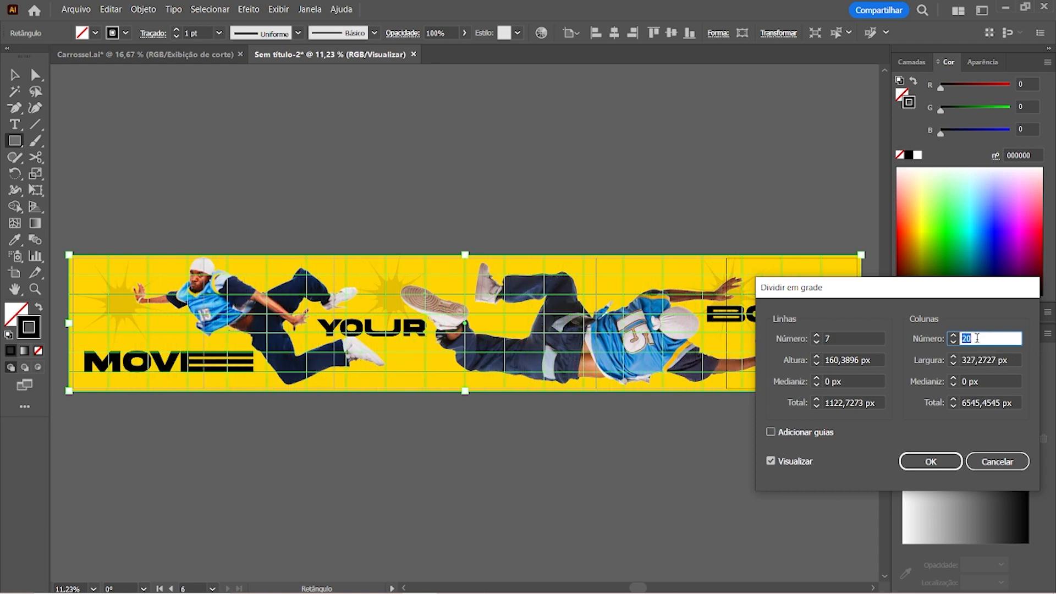
key("Up")
key("Up")
key("Up")
key("Up")
key("Up")
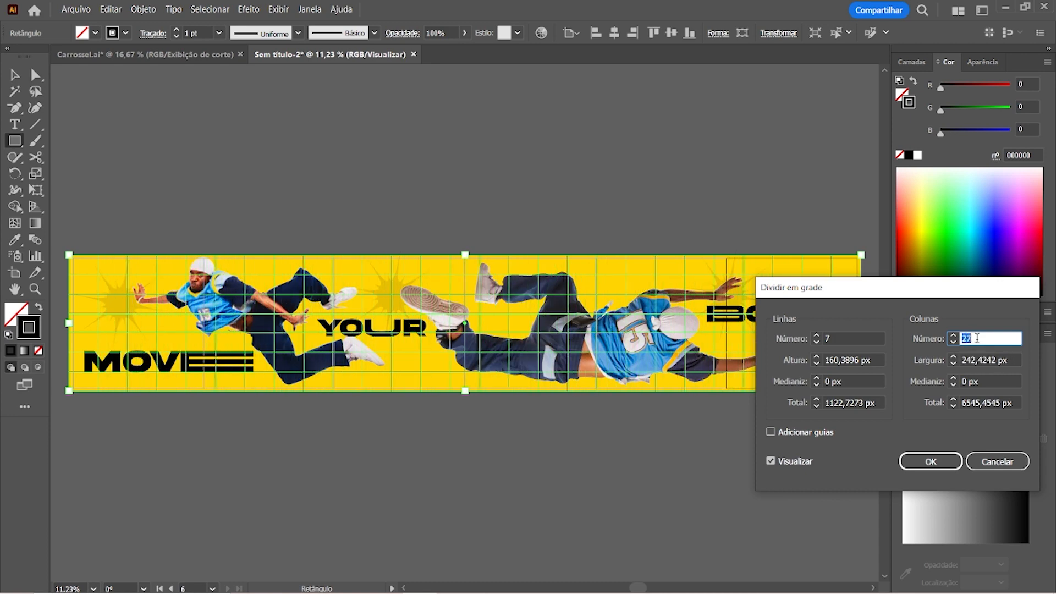
key("Up")
key("Up")
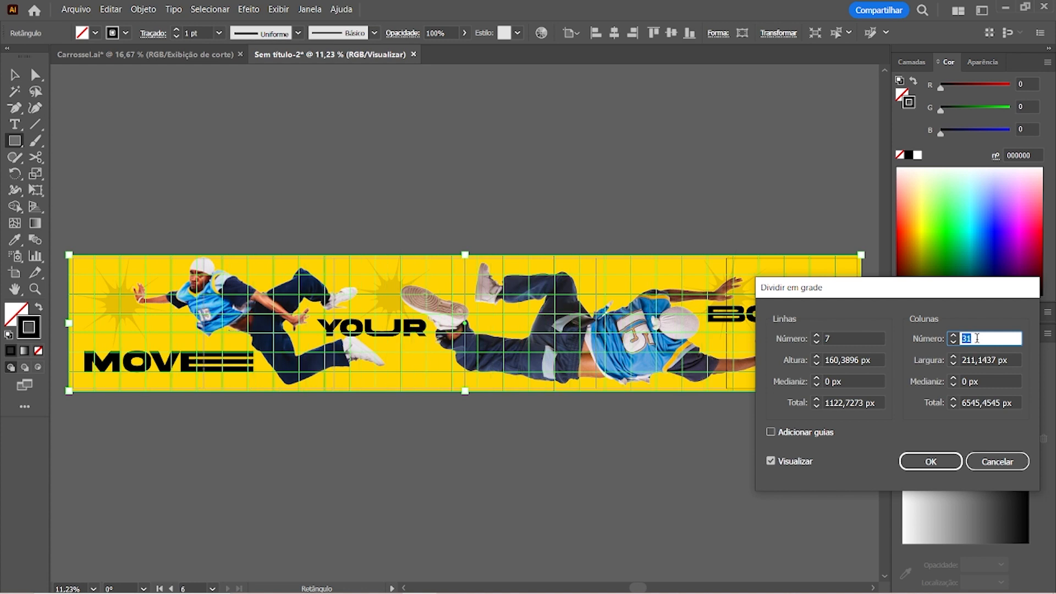
key("Up")
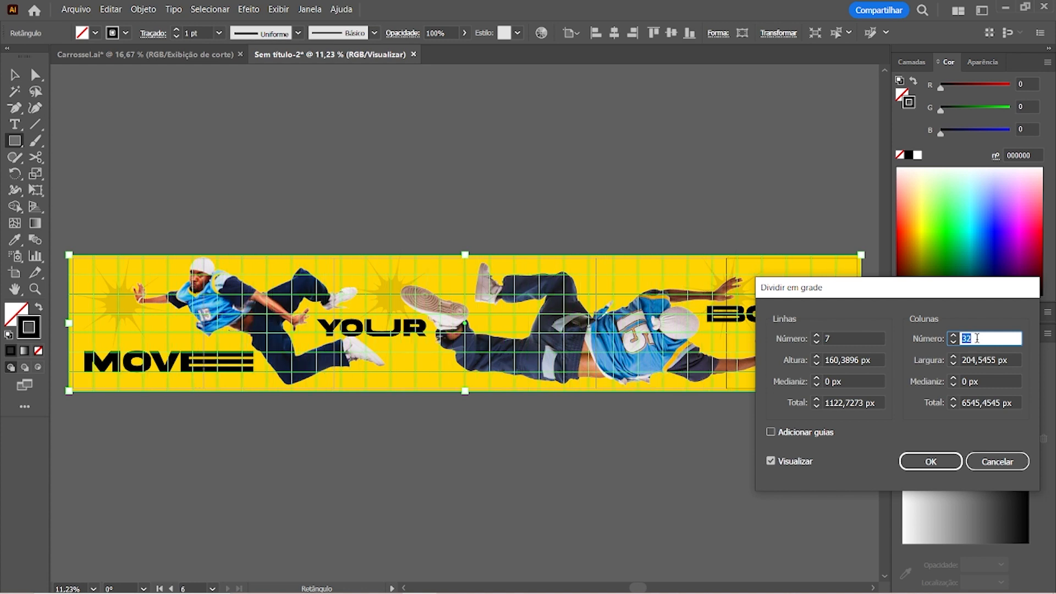
left_click(931, 462)
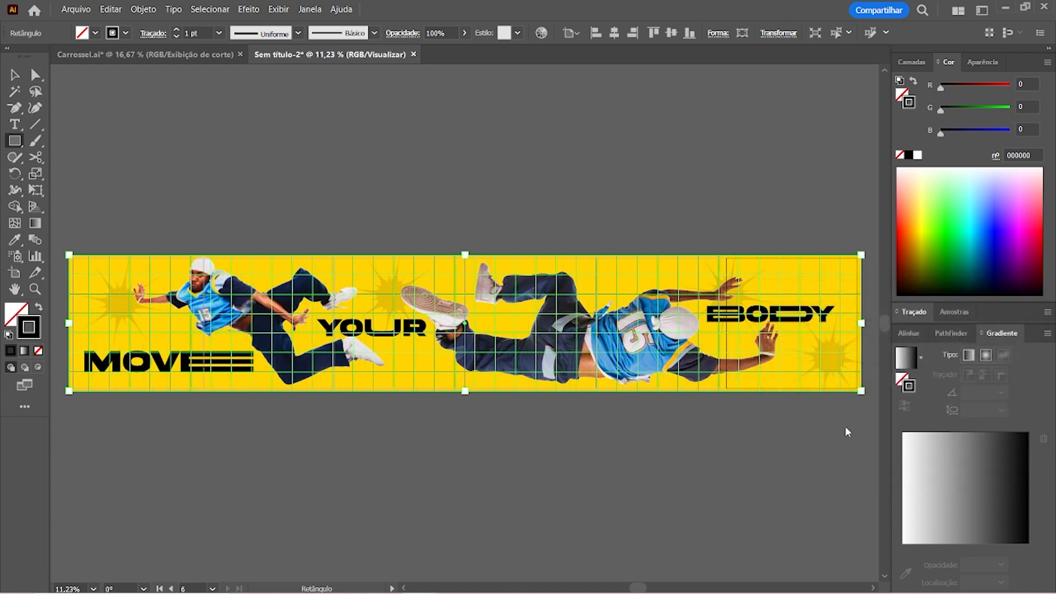
Set the opacity of the grid lines to 10%, choose their blend mode, and deselect them.
left_click(431, 33)
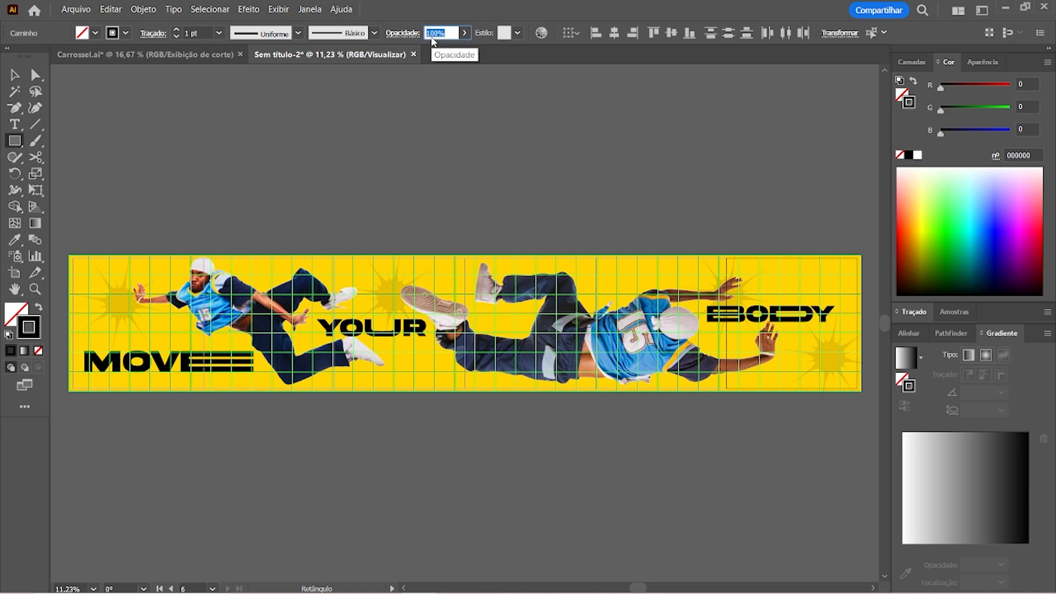
type("10")
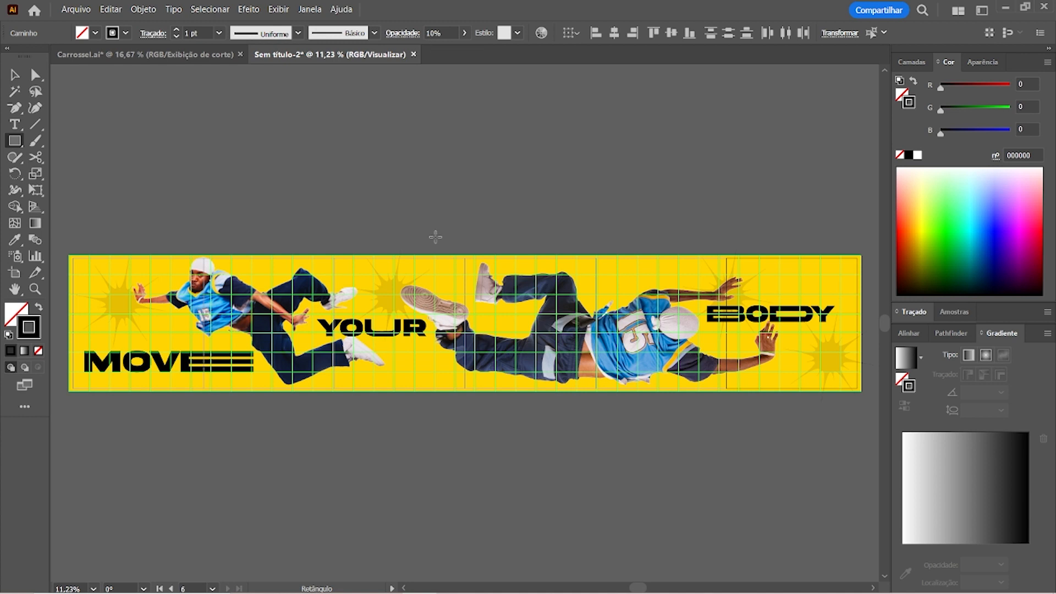
left_click(403, 33)
left_click(318, 57)
left_click(287, 103)
left_click(305, 177)
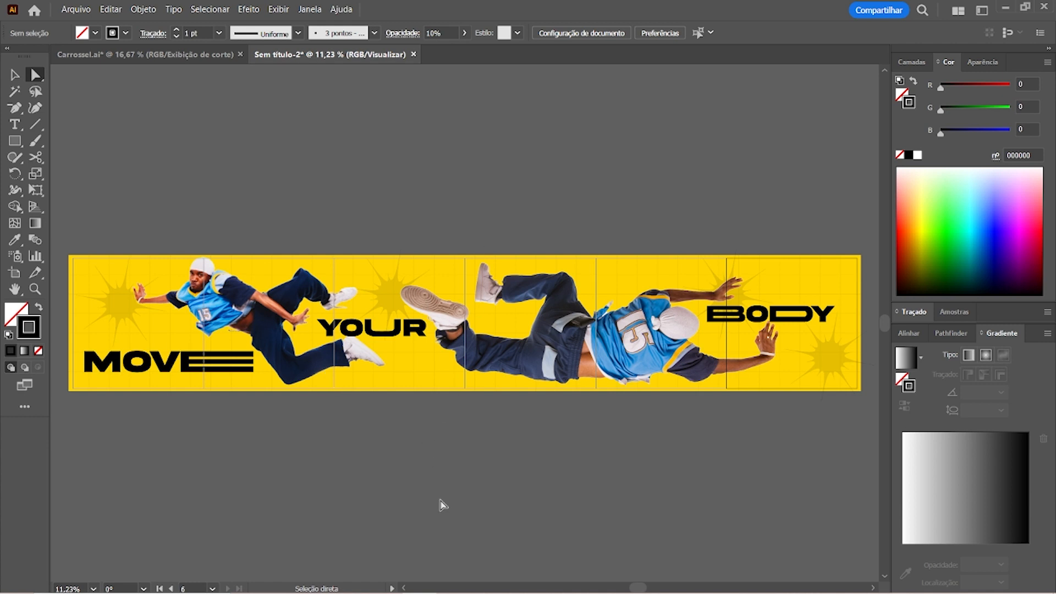
Export all six artboards for screens (Exportar para telas) as PNG files at 1x scale, with subfolders created.
left_click(76, 10)
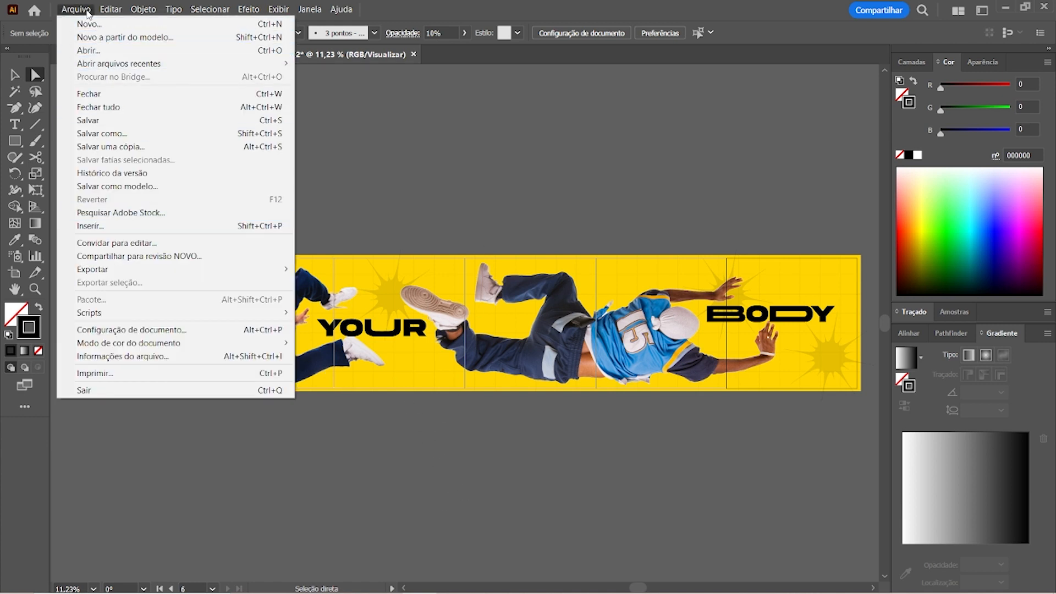
mouse_move(137, 274)
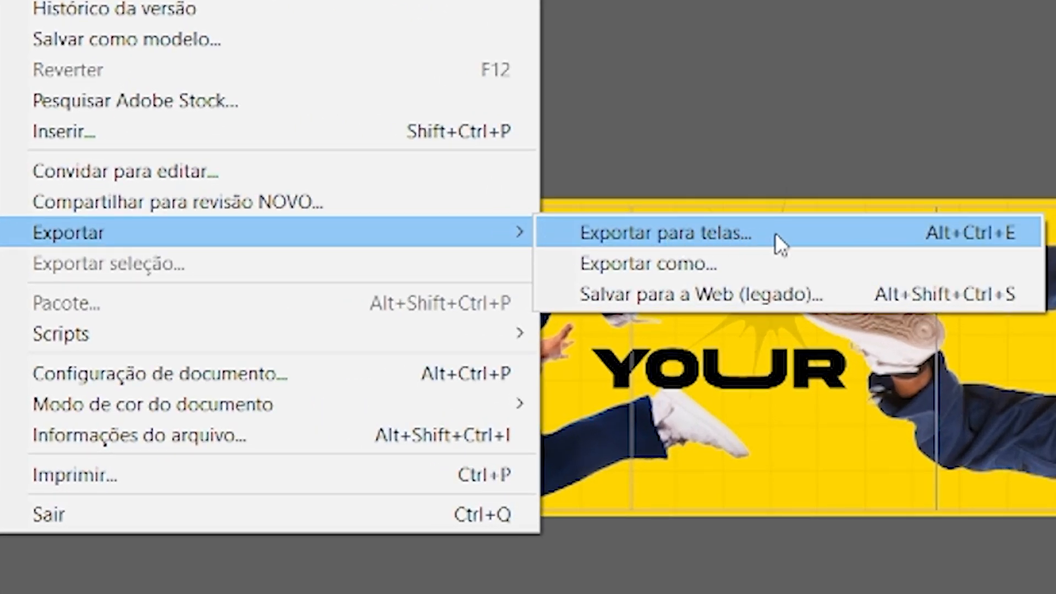
left_click(780, 232)
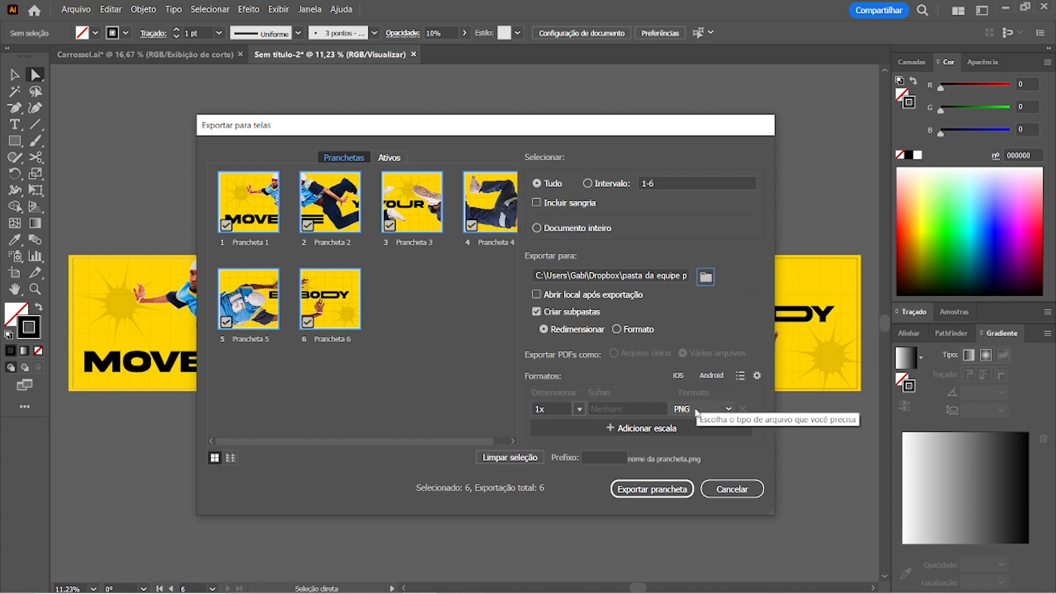
left_click(652, 489)
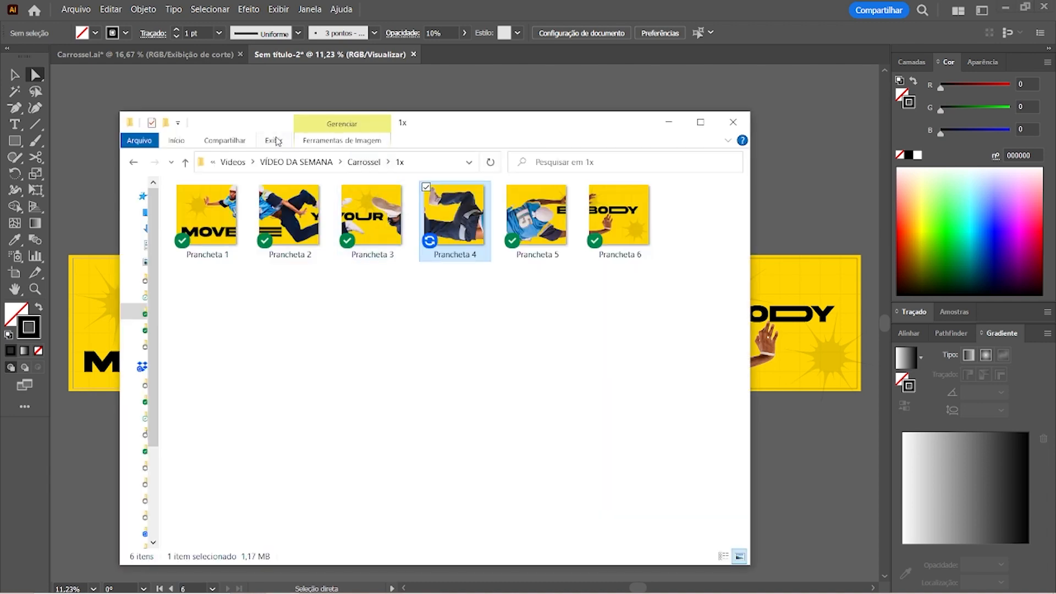
Enlarge the thumbnails in the exported 1x folder to examine the six slides, and clear the file selection.
left_click(276, 142)
left_click(291, 160)
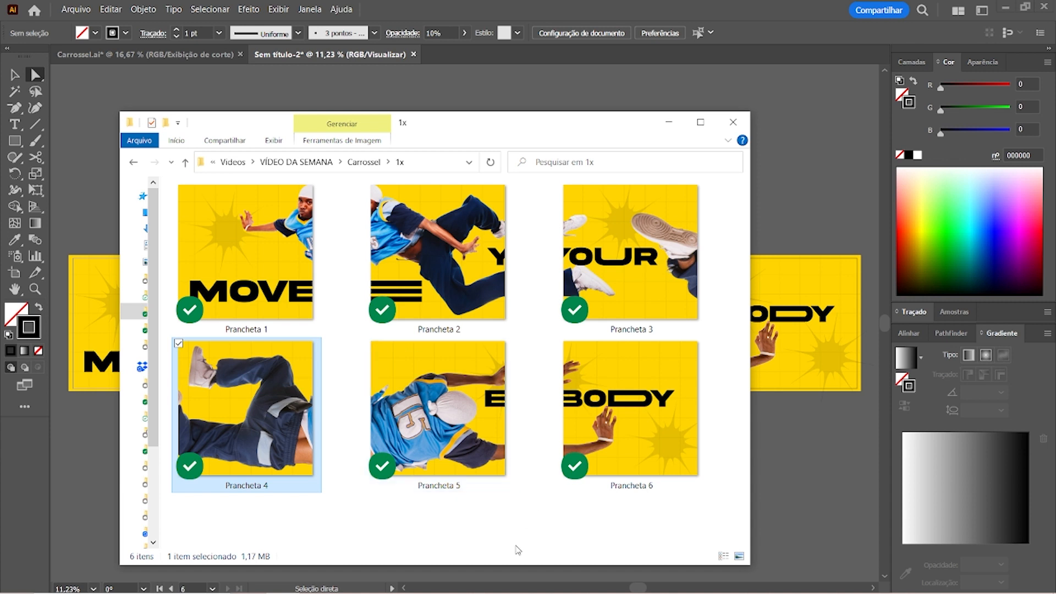
left_click(517, 523)
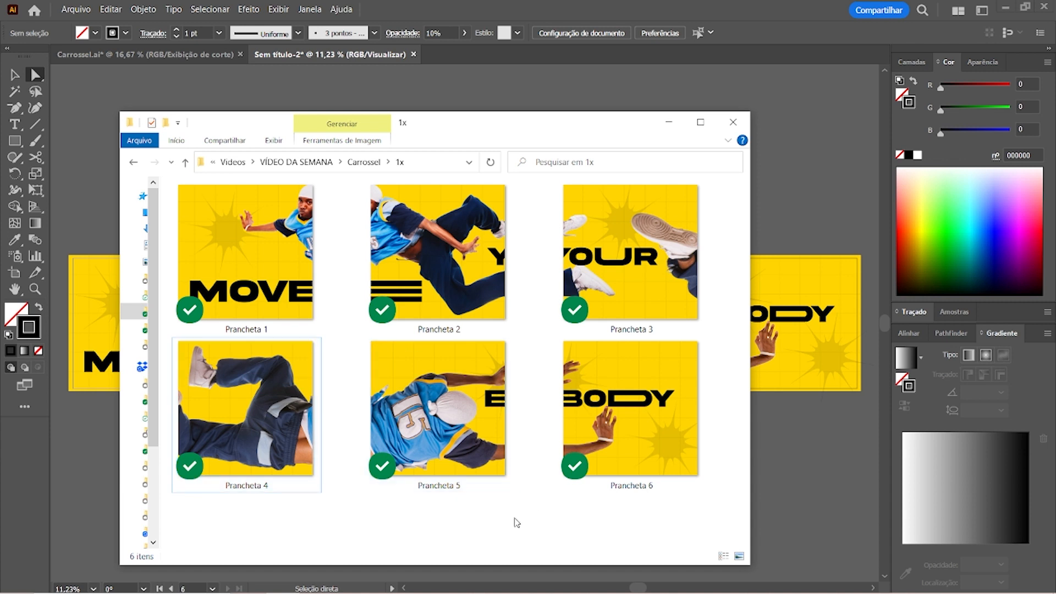